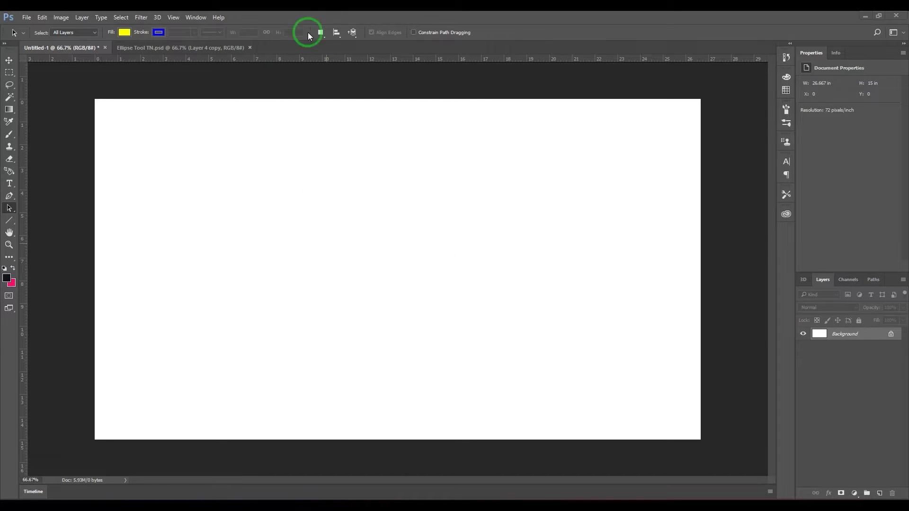
Switch between the Move tool and the Rectangle tool from the shape tools flyout.
click(10, 60)
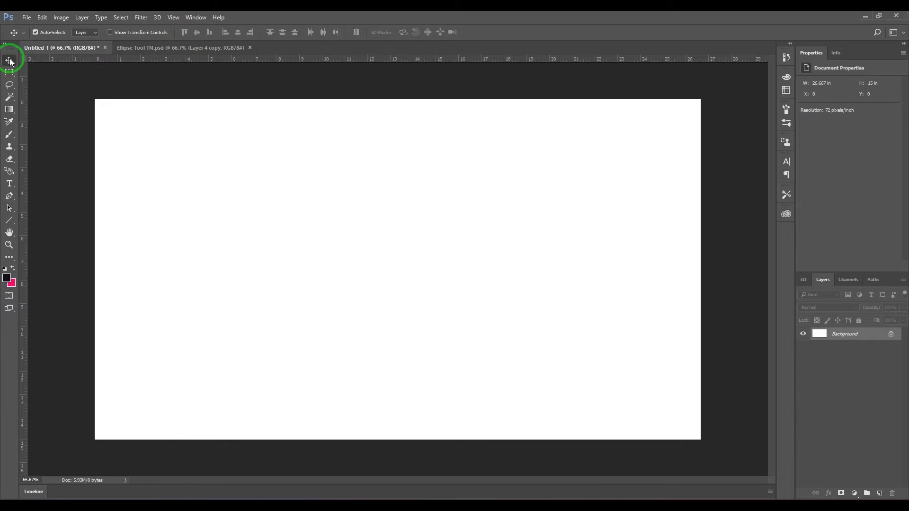
click(9, 220)
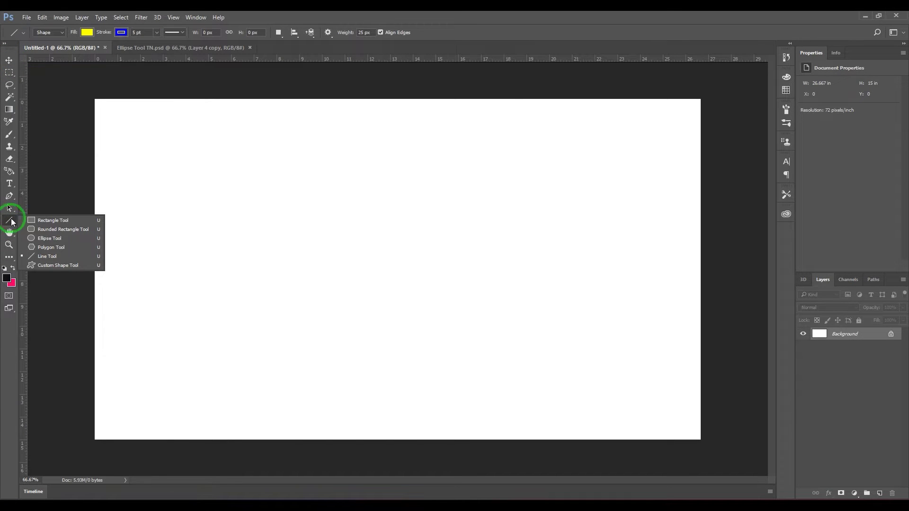
click(65, 221)
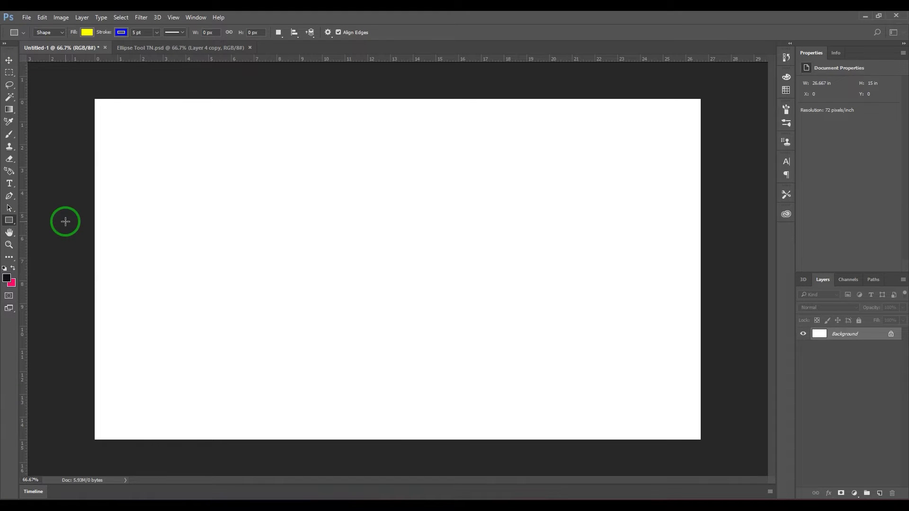
click(9, 60)
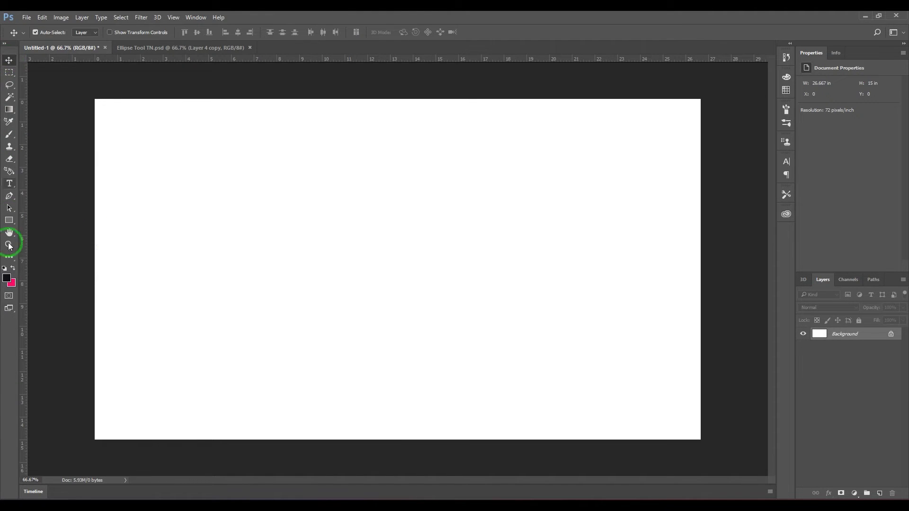
click(9, 220)
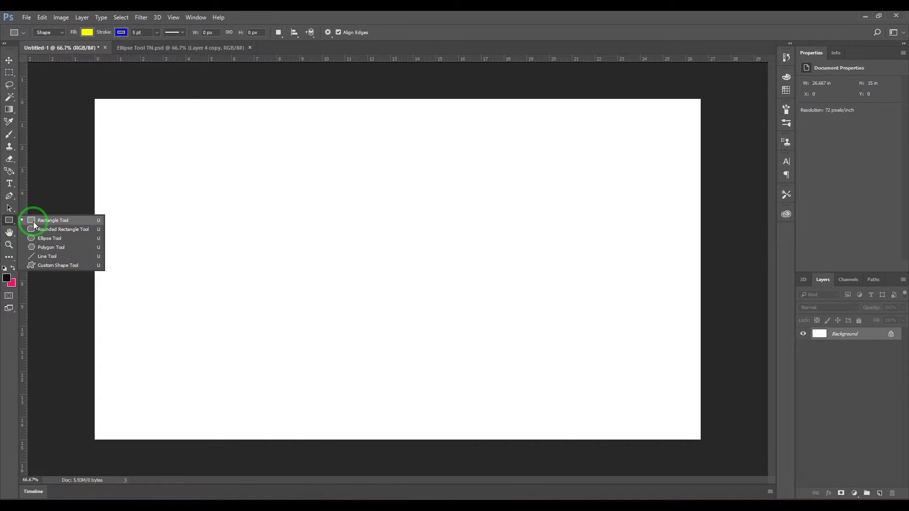
click(33, 222)
Cycle through the shape tools with U and Shift+U, moving from Rectangle to Ellipse.
click(12, 60)
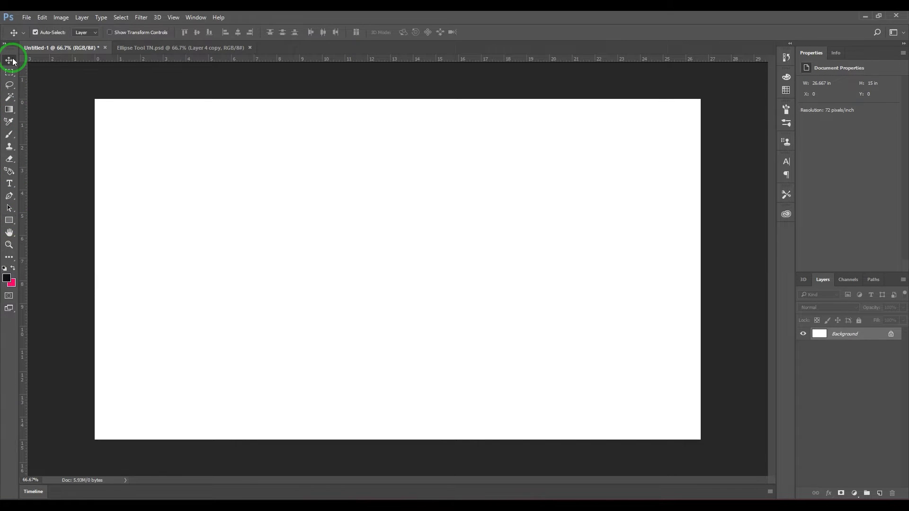
key(u)
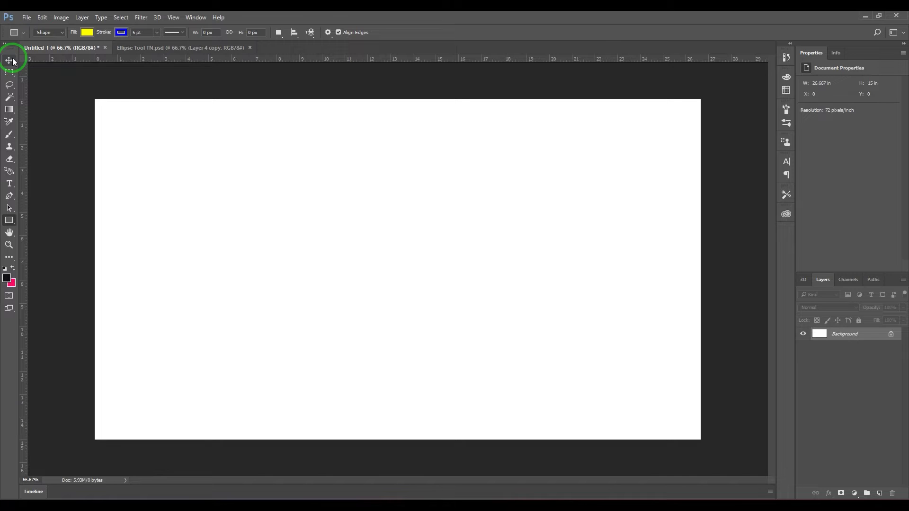
key(shift+u)
key(shift+u)
key(shift+u)
key(shift+u)
key(shift+u)
key(shift+u)
key(shift+u)
key(shift+u)
key(shift+u)
key(shift+u)
Apply the 0.5 cm Black Arrow tool preset to the line settings.
click(50, 33)
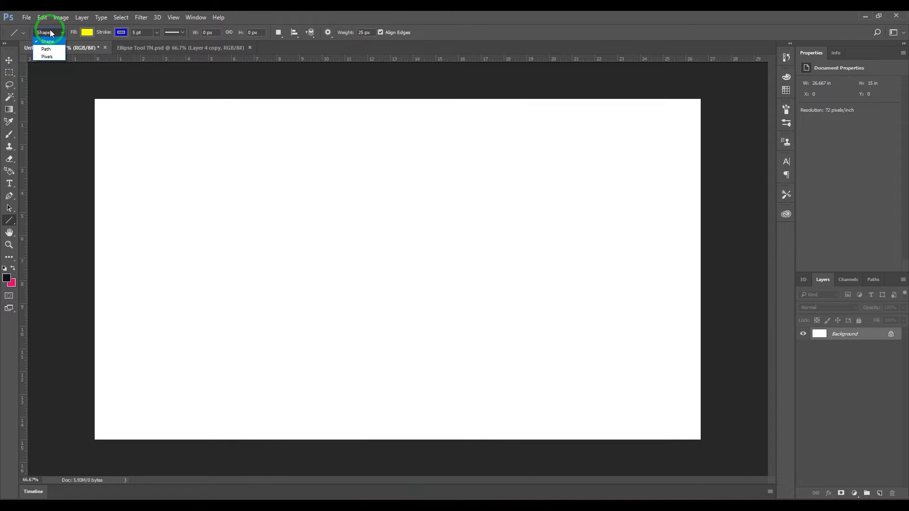
click(43, 34)
click(25, 33)
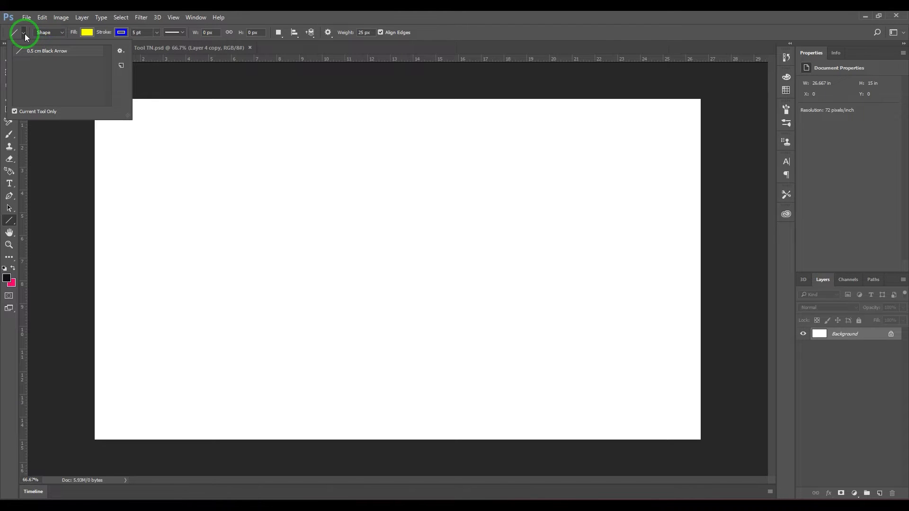
click(62, 52)
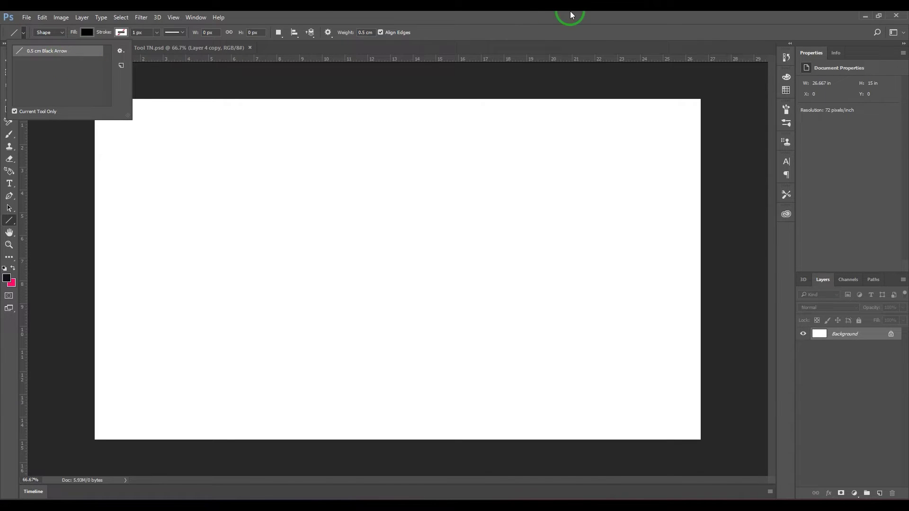
click(549, 17)
Draw a trial black arrow across the upper canvas, then select and delete it.
drag(170, 167, 559, 166)
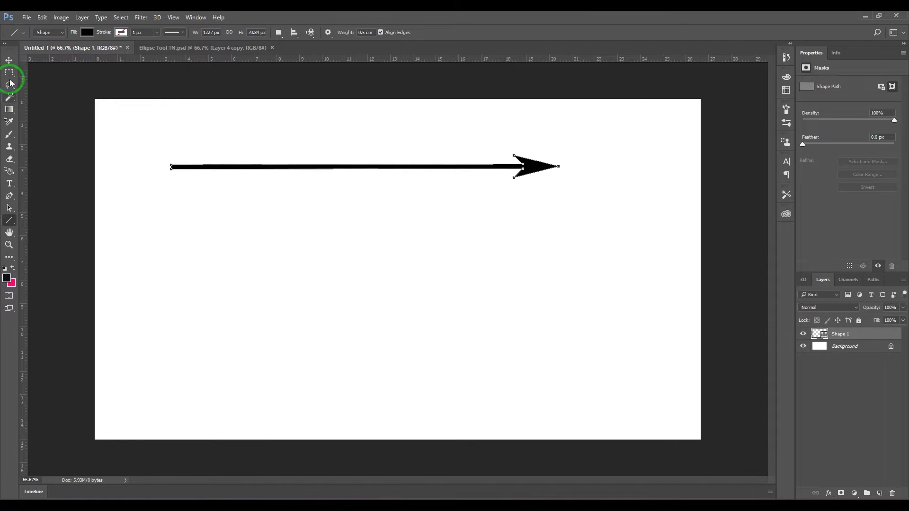
click(9, 60)
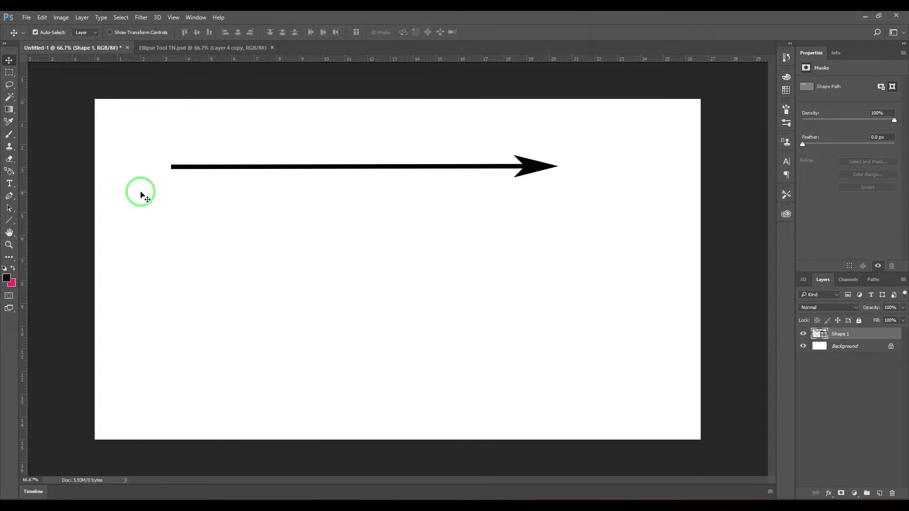
click(10, 208)
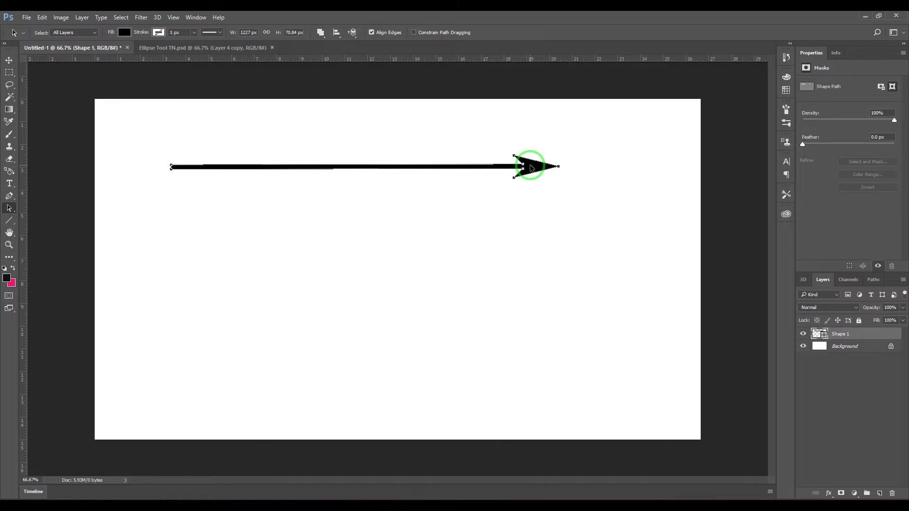
key(Delete)
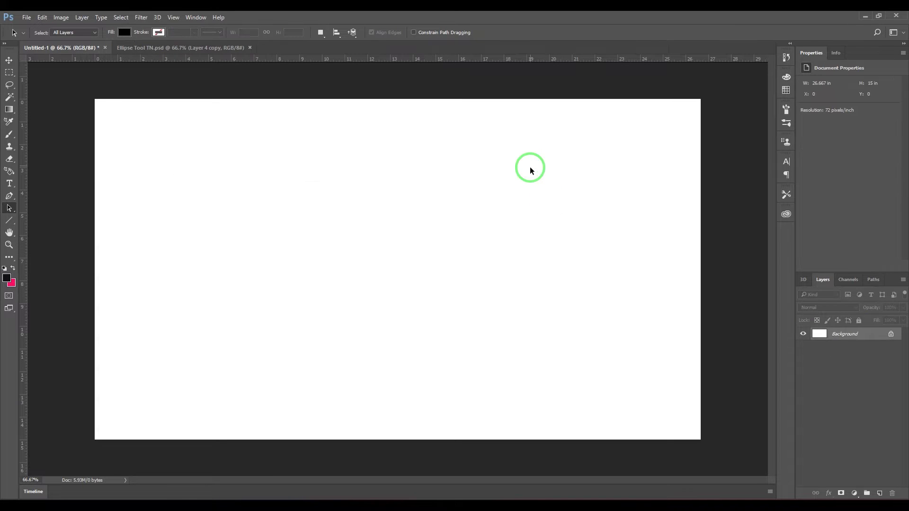
Turn off arrowheads in the gear settings, then draw and undo a thick horizontal test line.
click(9, 221)
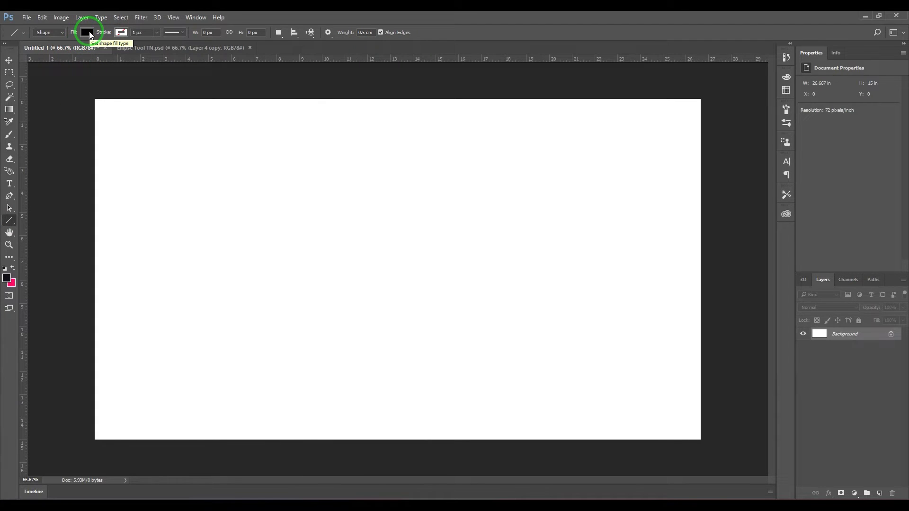
click(328, 32)
drag(155, 208, 517, 208)
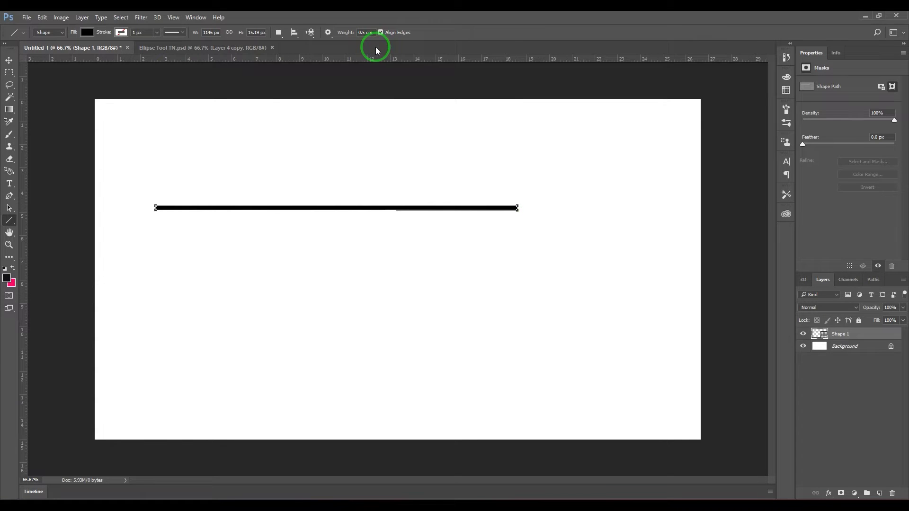
key(ctrl+z)
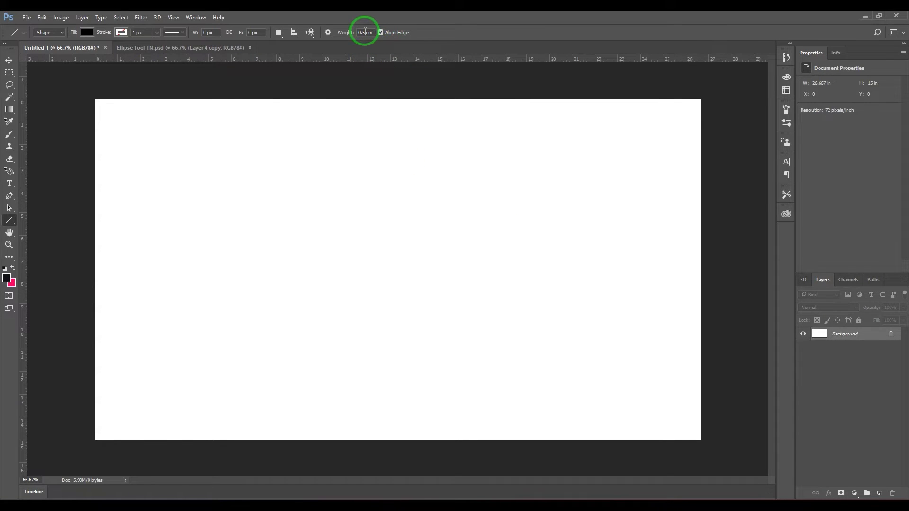
Set line weight to 10 px, then draw and undo a diagonal test line.
click(339, 32)
text(10 px)
drag(134, 324, 609, 174)
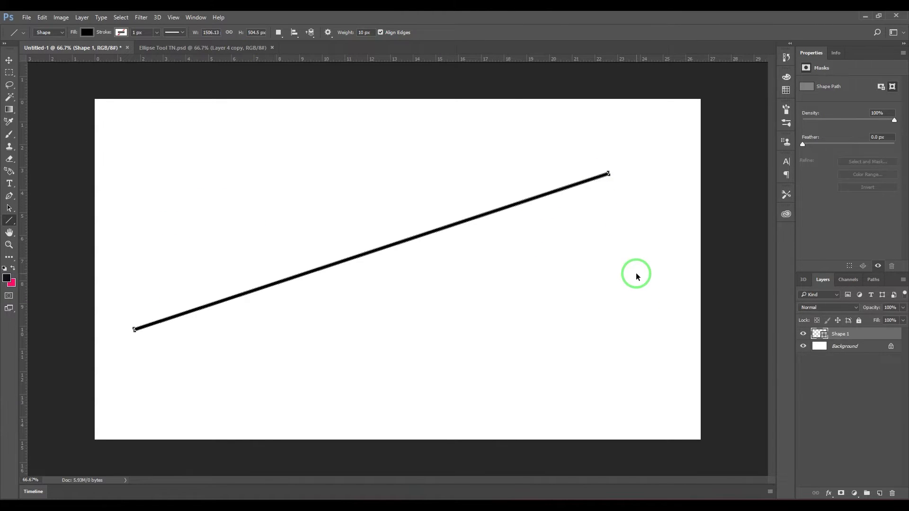
key(ctrl+z)
Set line weight to 5 px, draw a rising test line, then select and delete it.
click(361, 36)
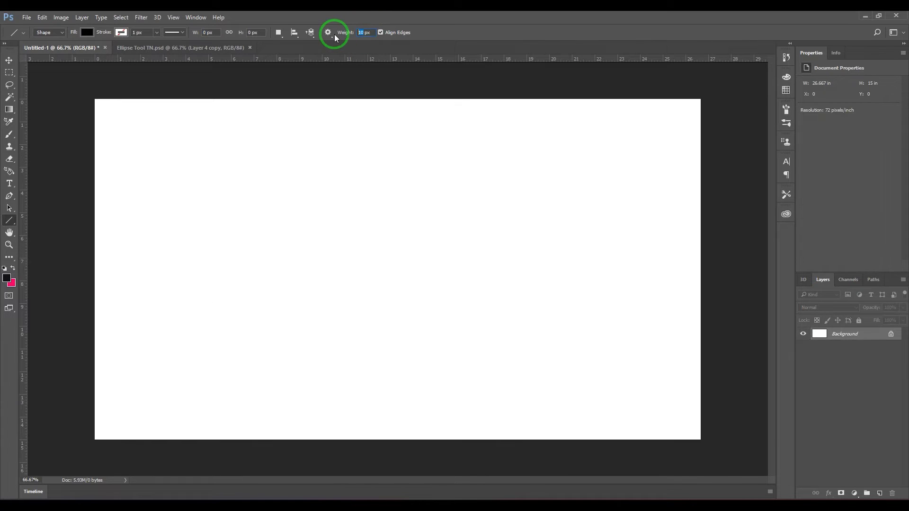
text(5)
drag(187, 205, 600, 152)
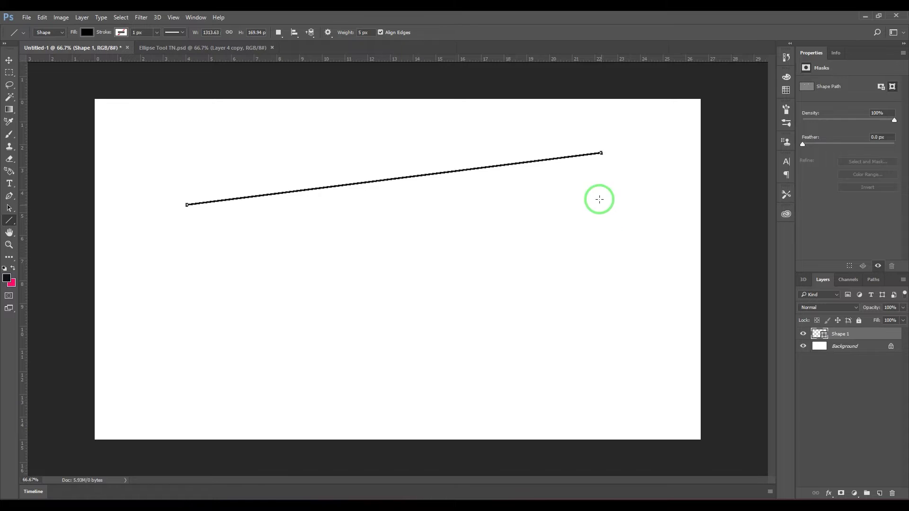
click(9, 60)
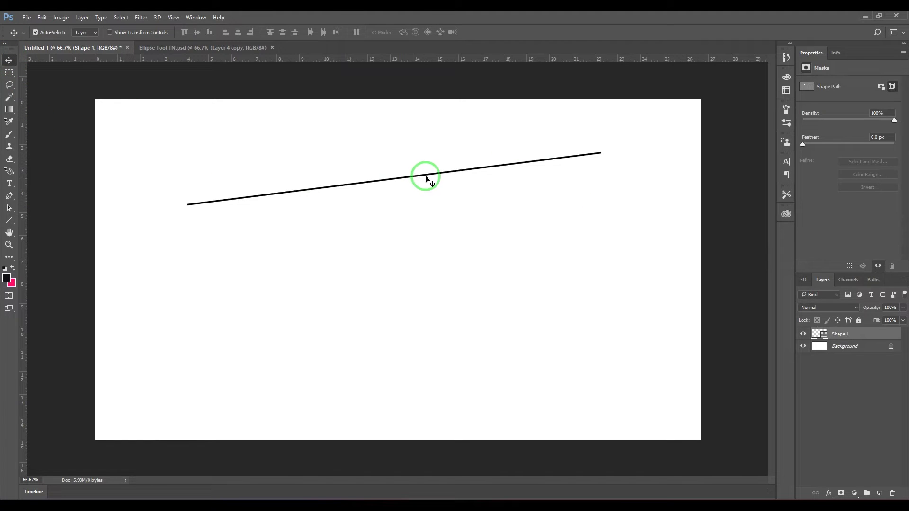
click(9, 208)
click(346, 185)
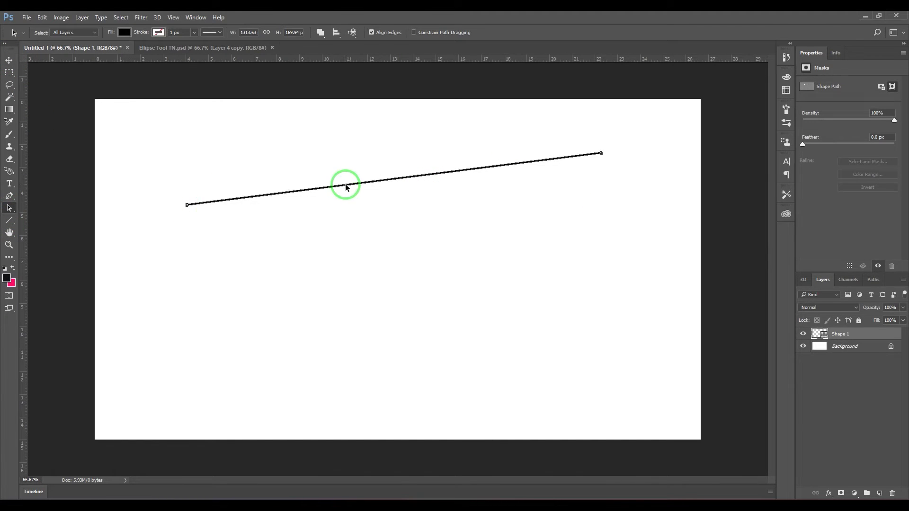
key(Delete)
click(9, 221)
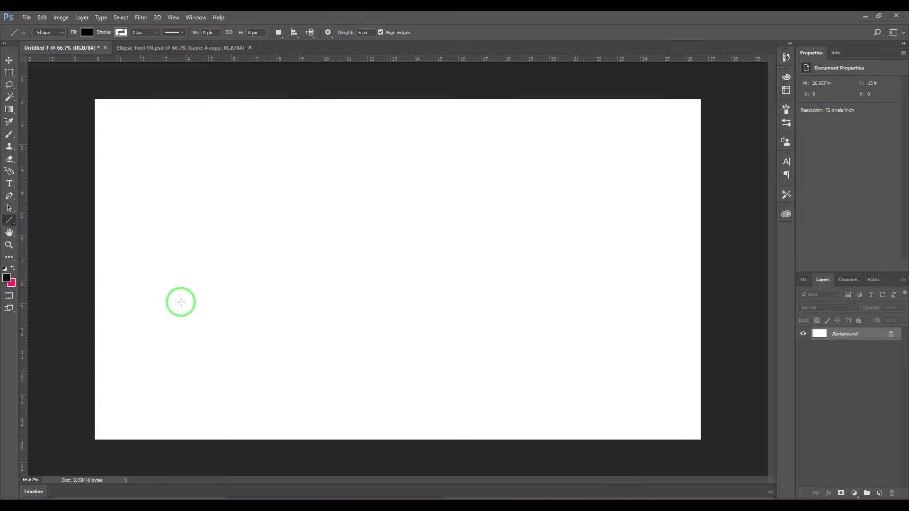
drag(144, 297, 461, 99)
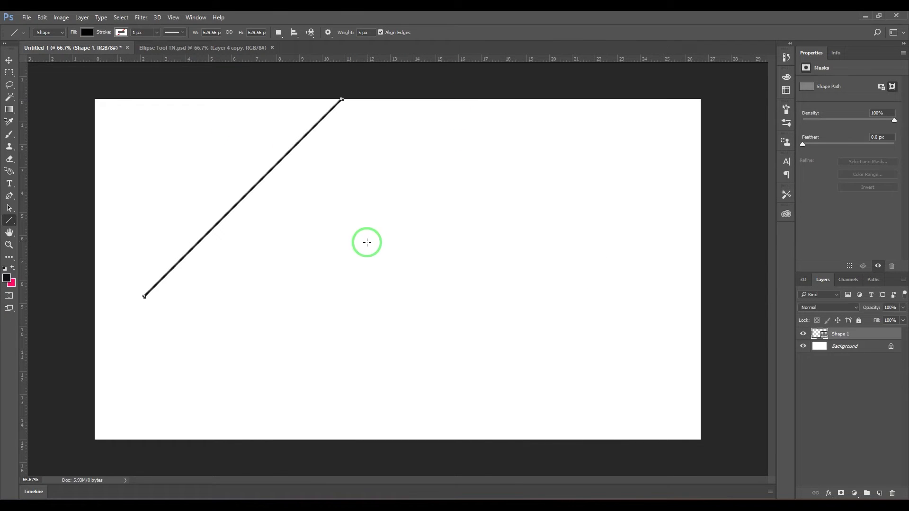
click(17, 209)
drag(244, 197, 329, 274)
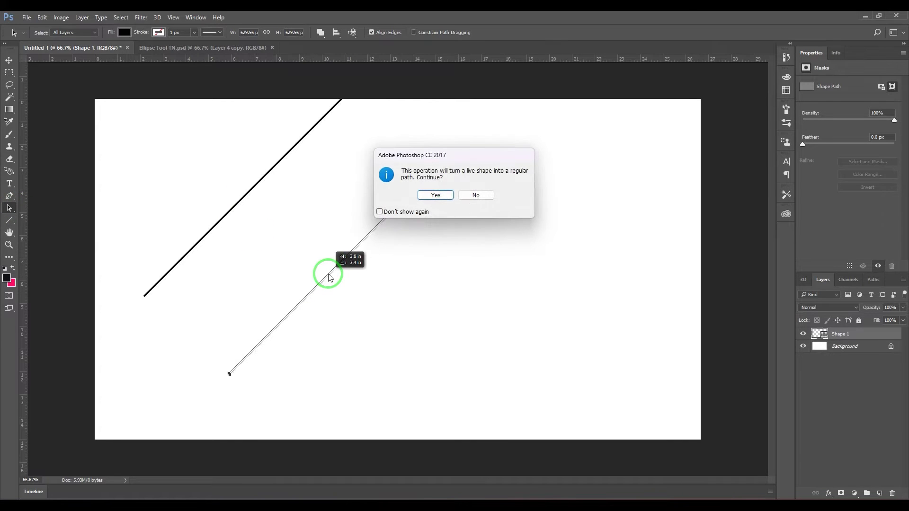
click(433, 197)
key(Delete)
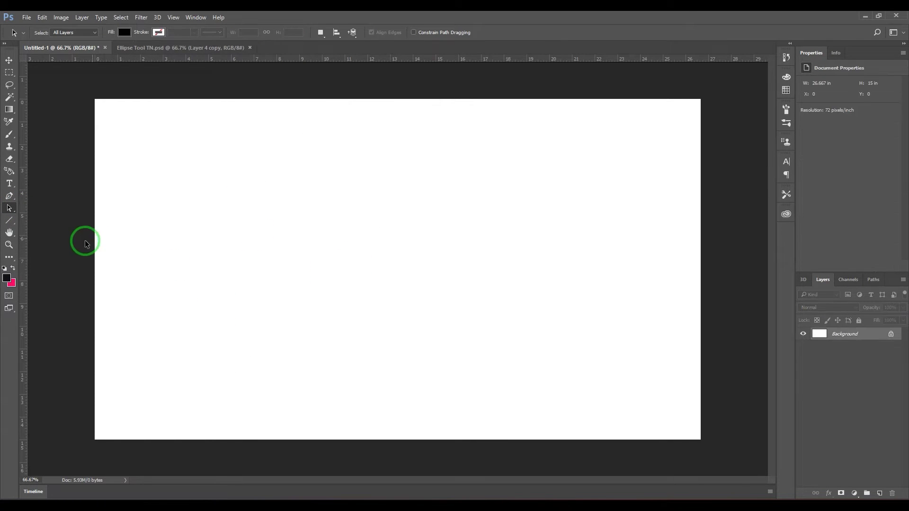
click(9, 220)
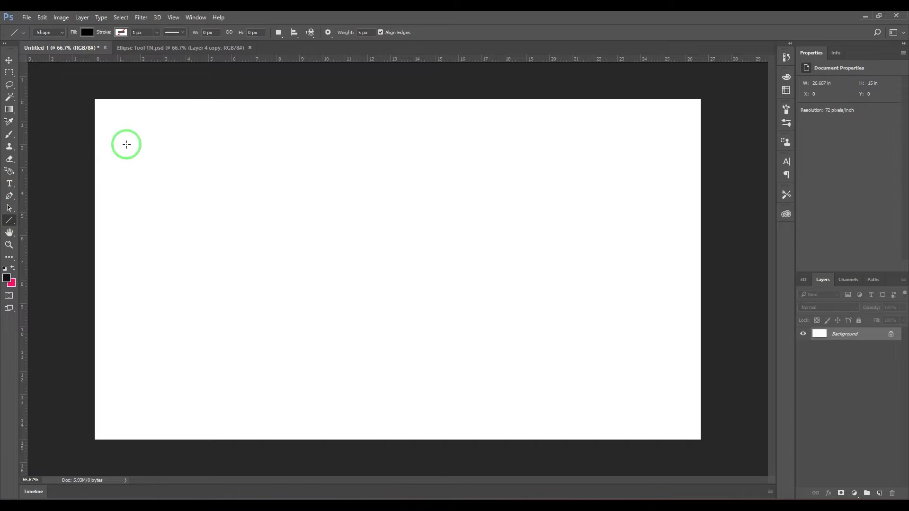
Set yellow fill, red 1 px stroke and 50 px weight, then draw a long diagonal line.
click(89, 33)
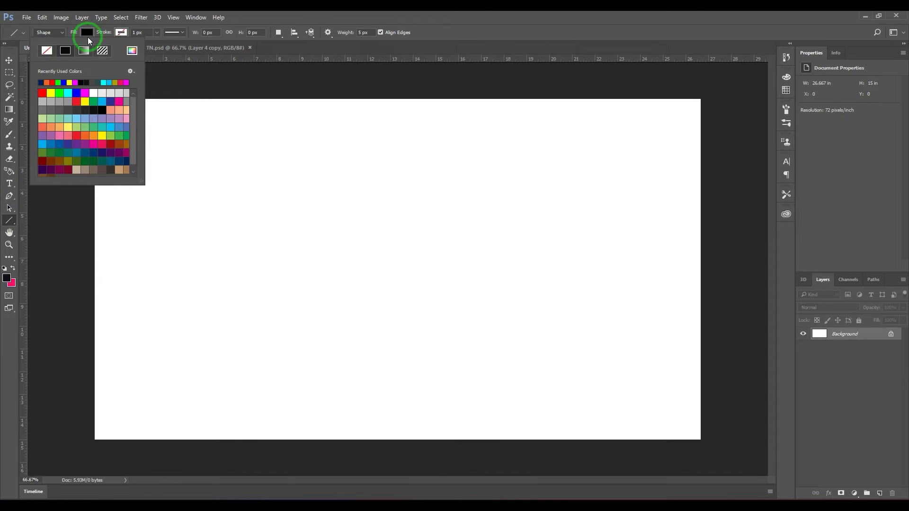
click(50, 93)
click(130, 56)
click(121, 33)
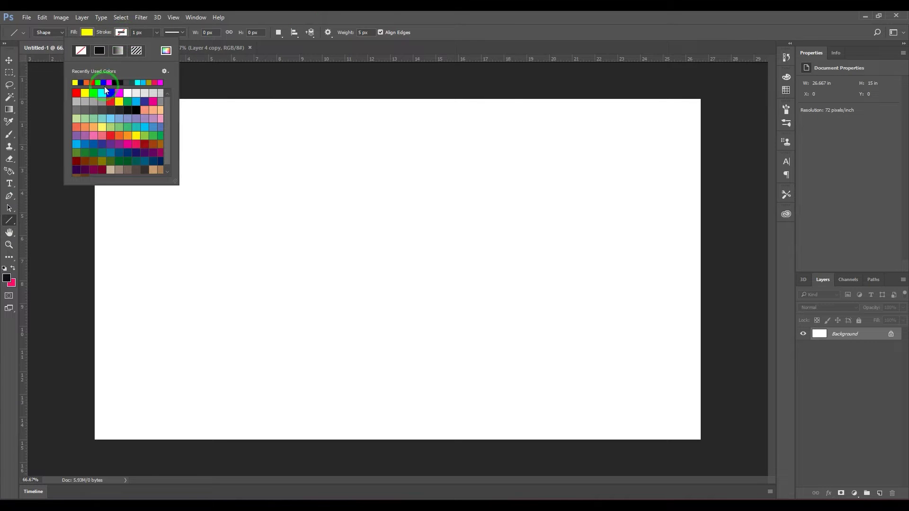
click(110, 102)
click(308, 17)
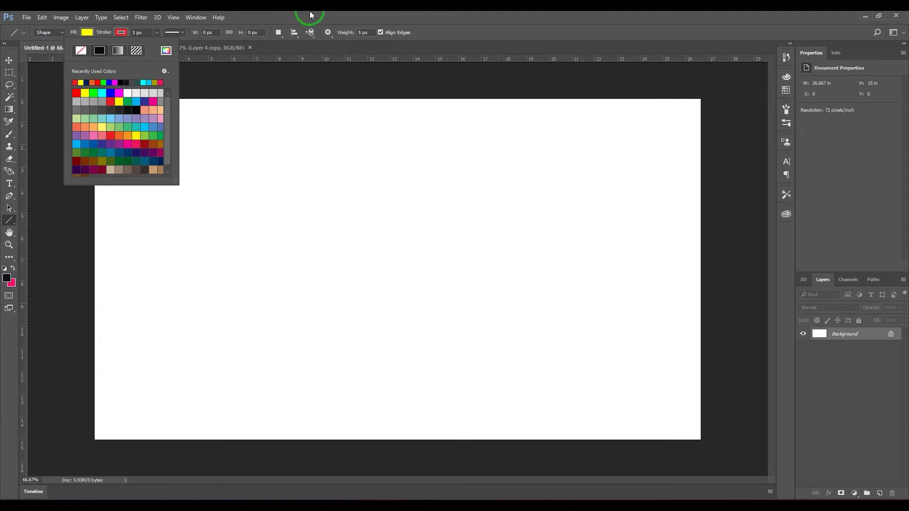
double_click(357, 33)
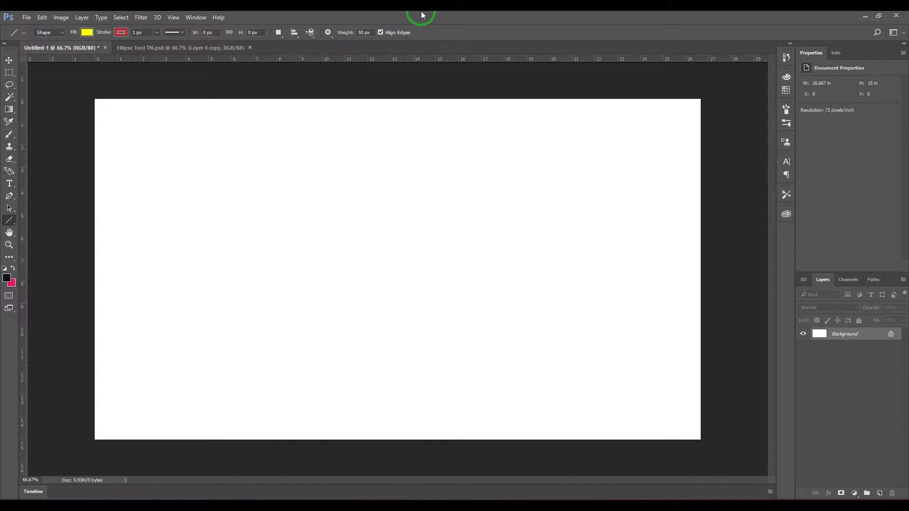
drag(162, 196, 595, 255)
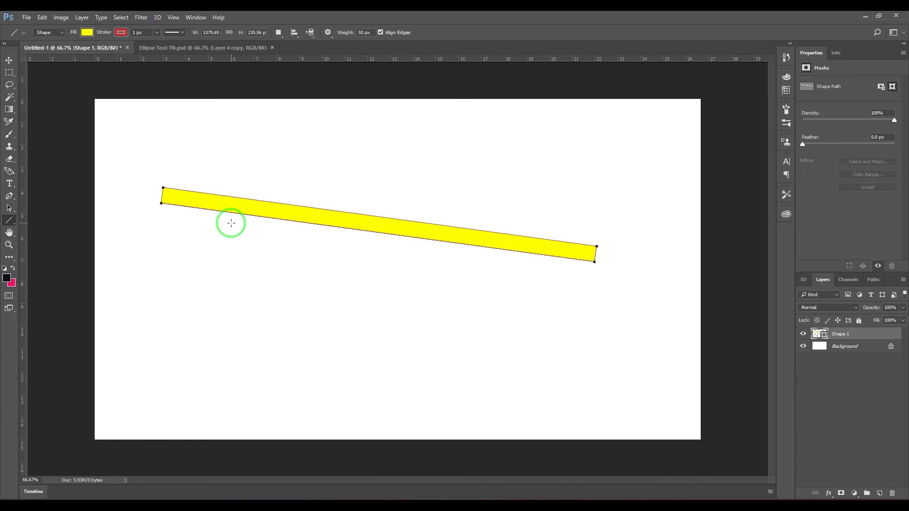
Set the red stroke width to 10 px and choose the dashed stroke style.
click(136, 32)
text(10)
key(Return)
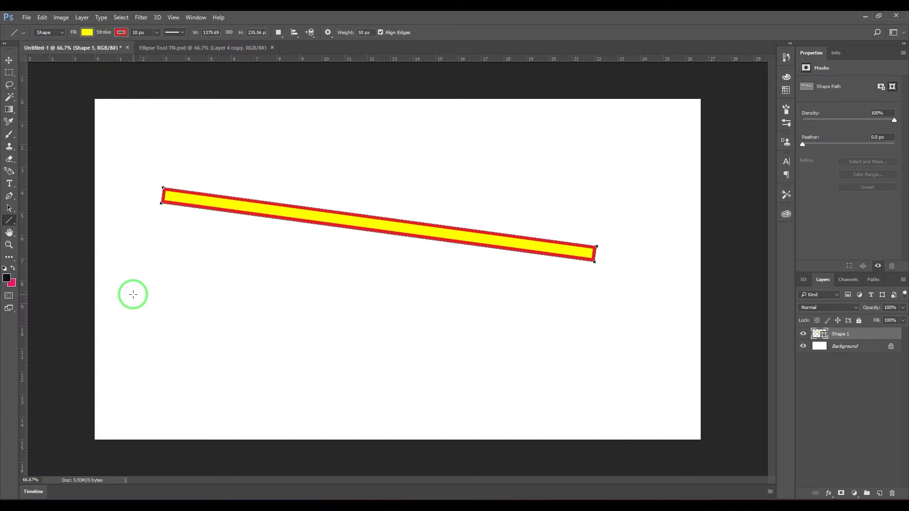
click(180, 34)
click(167, 78)
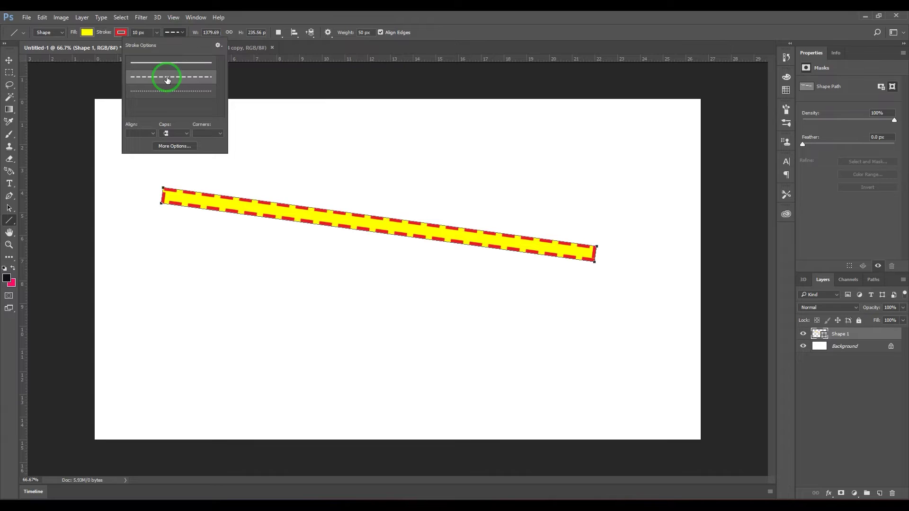
click(163, 90)
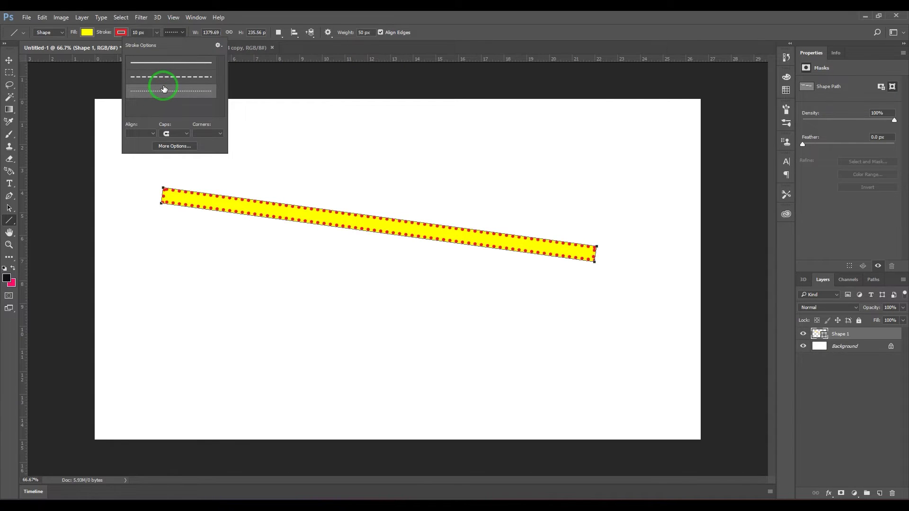
click(168, 78)
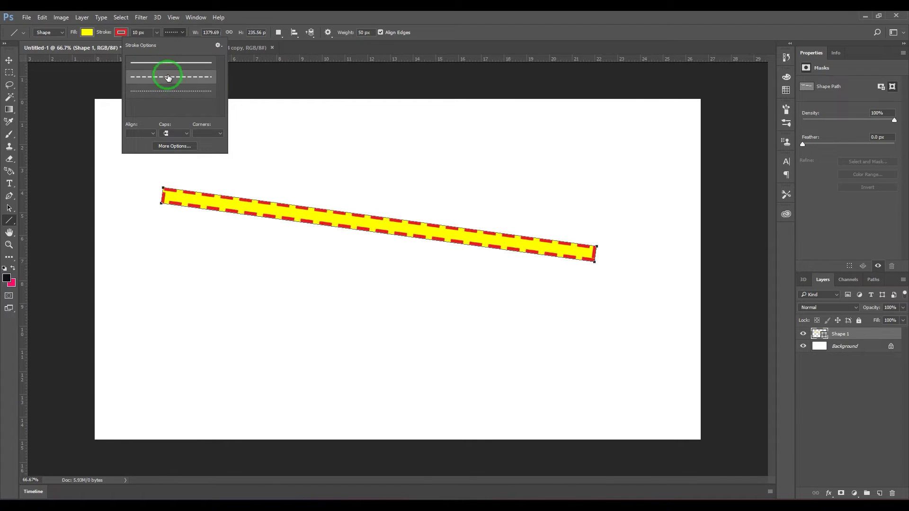
In the stroke's More Options, set the first dash to 0 and use Round caps.
click(178, 149)
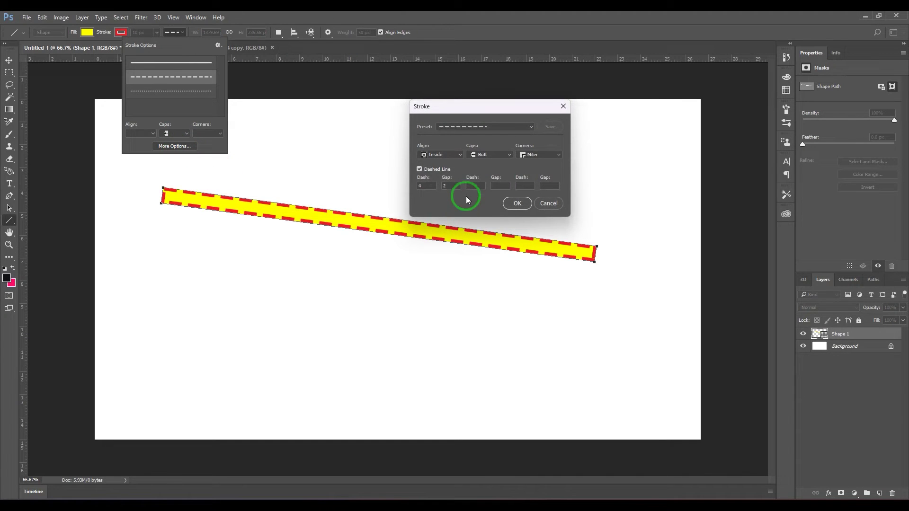
double_click(428, 186)
text(0)
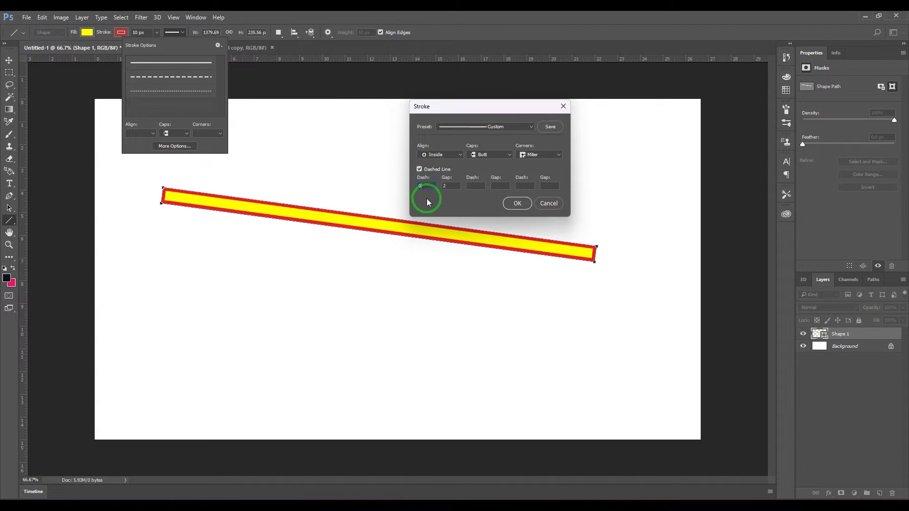
double_click(447, 186)
click(488, 155)
click(490, 171)
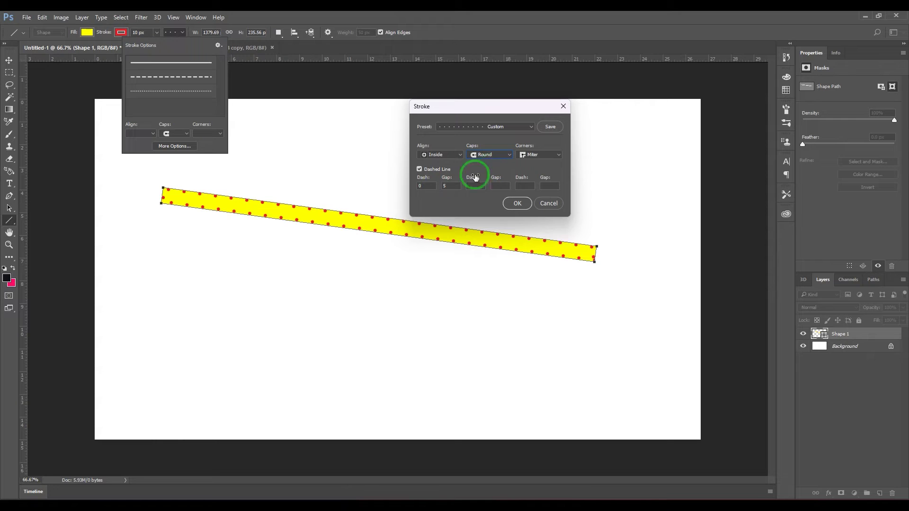
Enter the remaining dash/gap values (5, 4, 4, 10, 1), save the stroke preset, and confirm.
click(474, 187)
text(4)
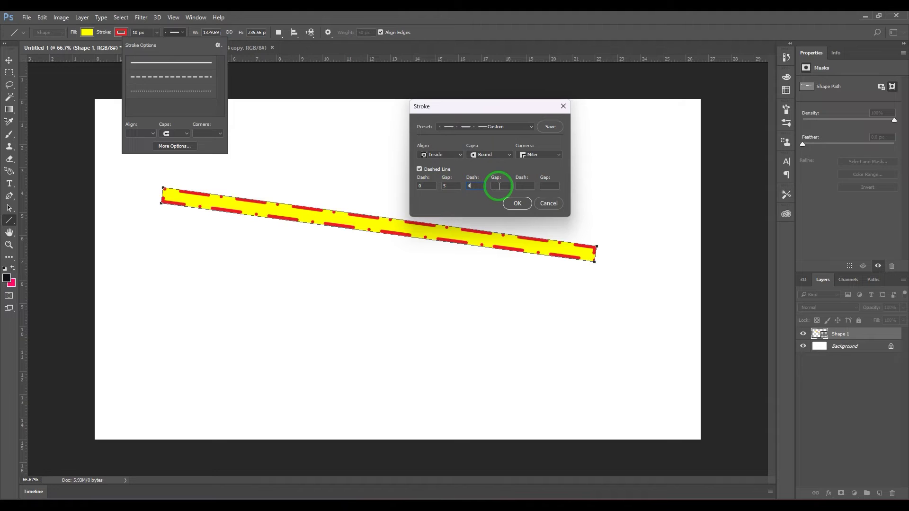
text(4)
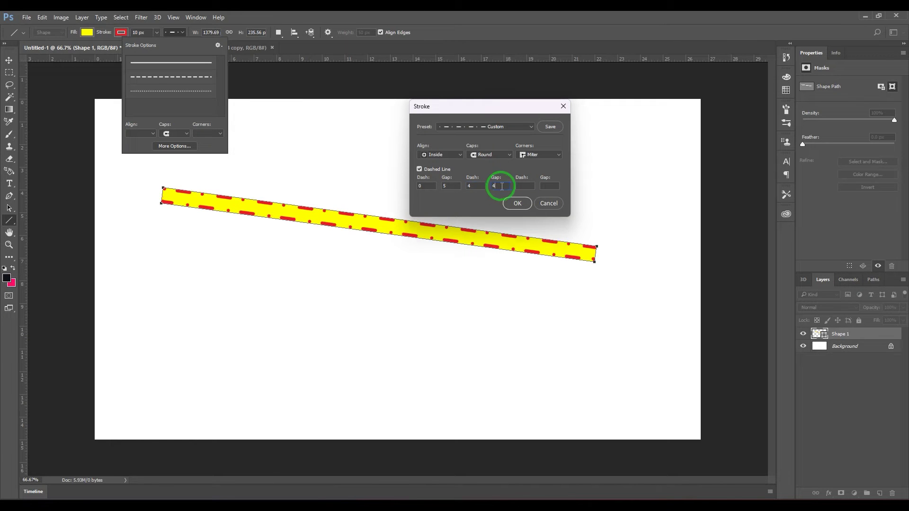
click(531, 187)
text(10)
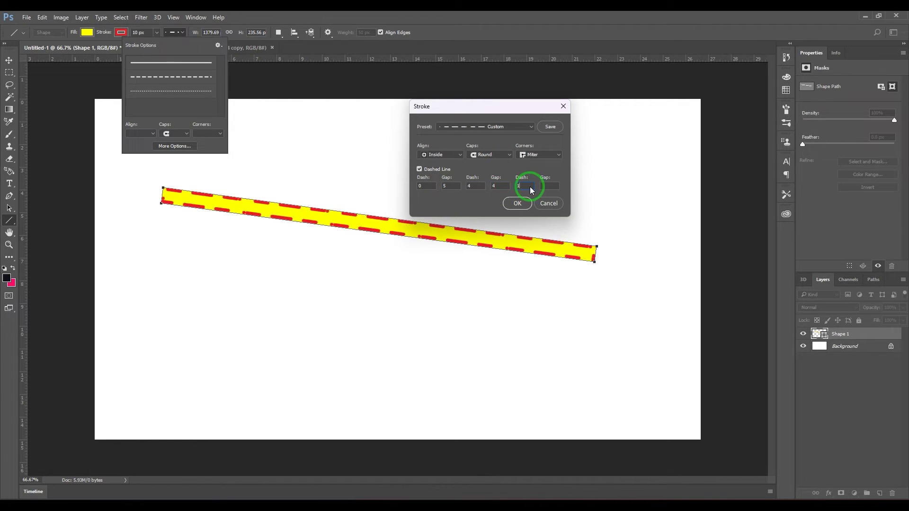
click(548, 187)
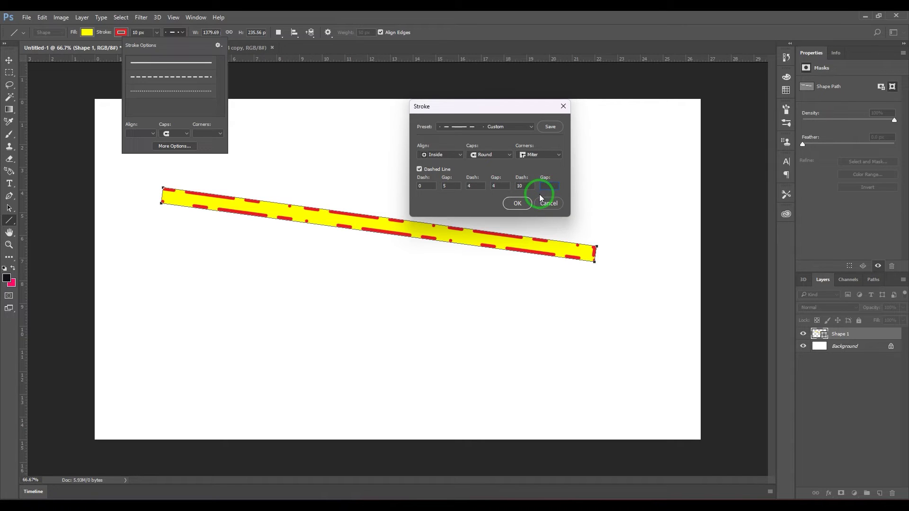
text(1)
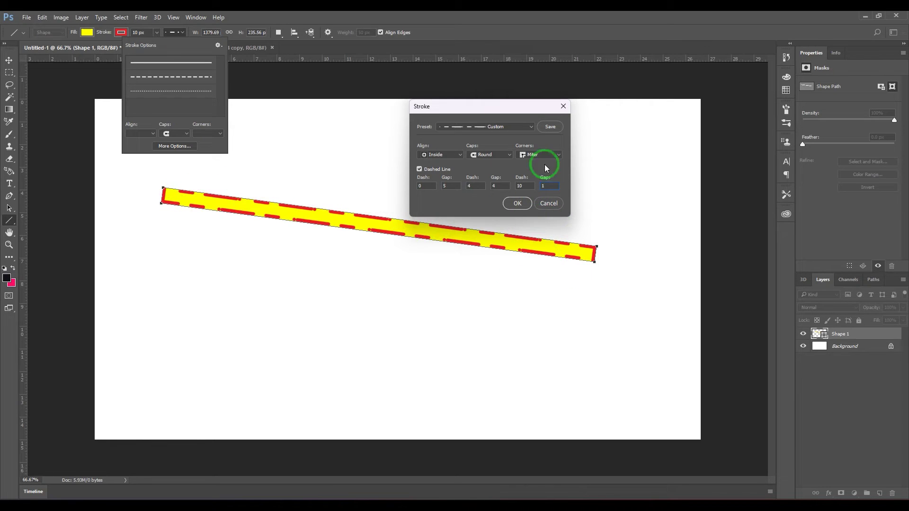
click(550, 128)
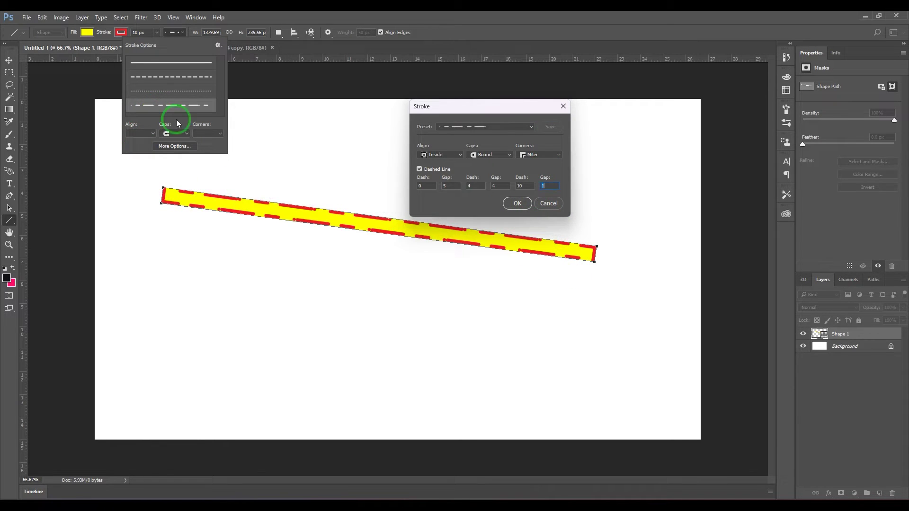
click(518, 203)
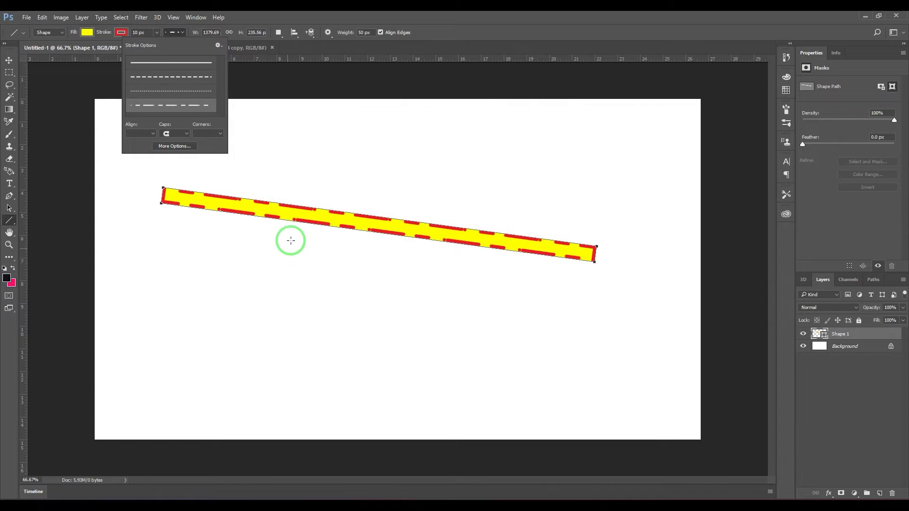
click(258, 51)
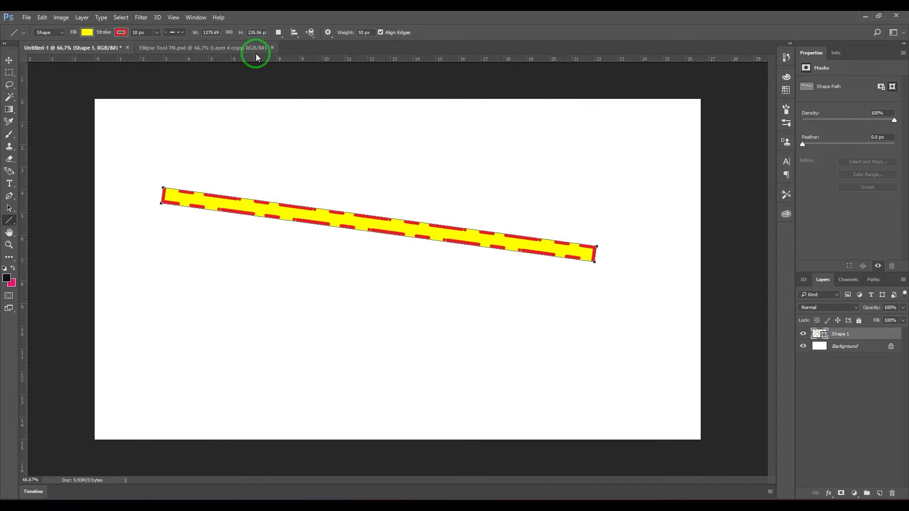
click(218, 33)
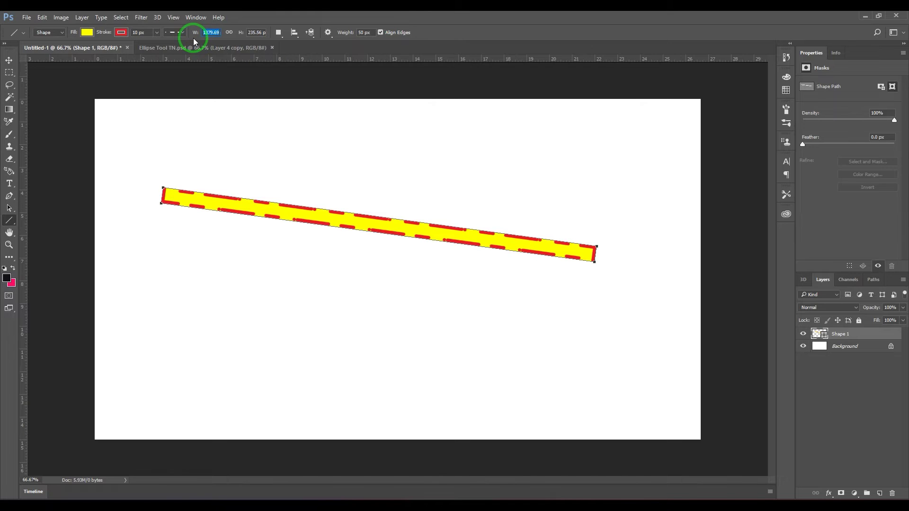
Resize the line to 100 px width and height, then select and delete it.
text(100)
key(Return)
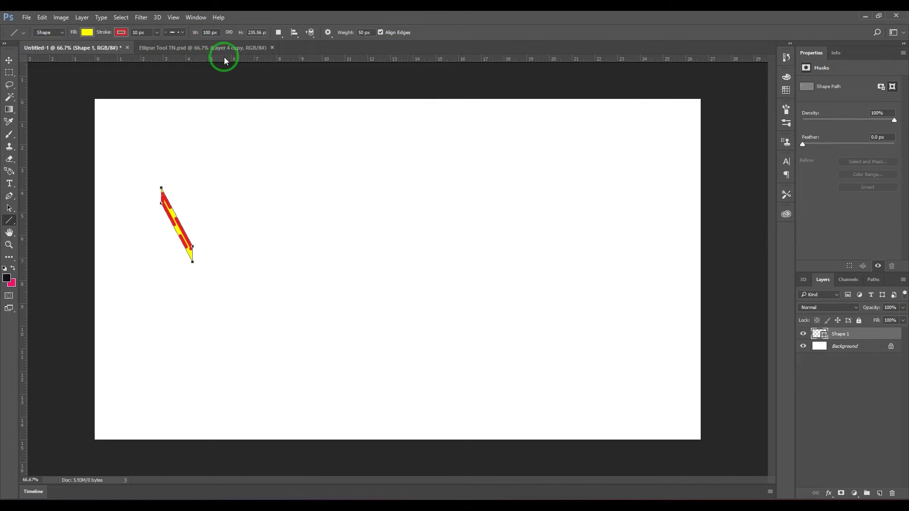
text(0)
key(Return)
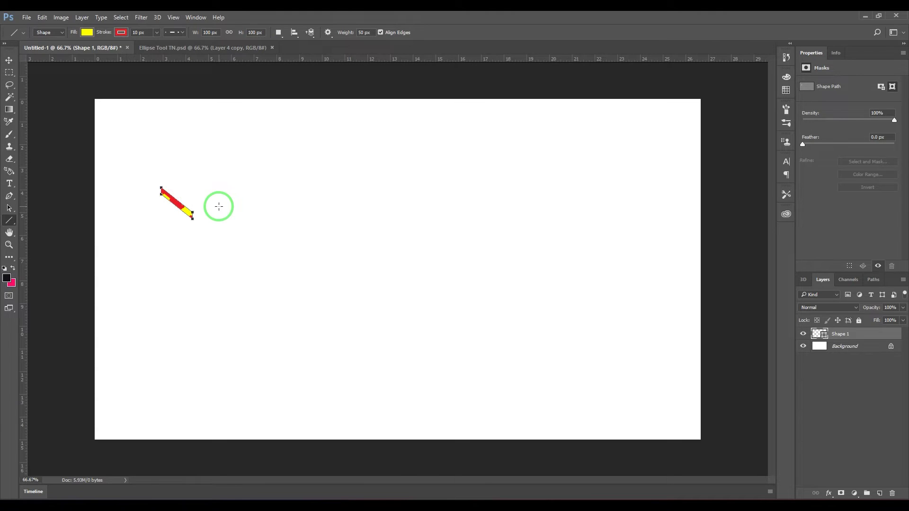
click(9, 60)
click(9, 207)
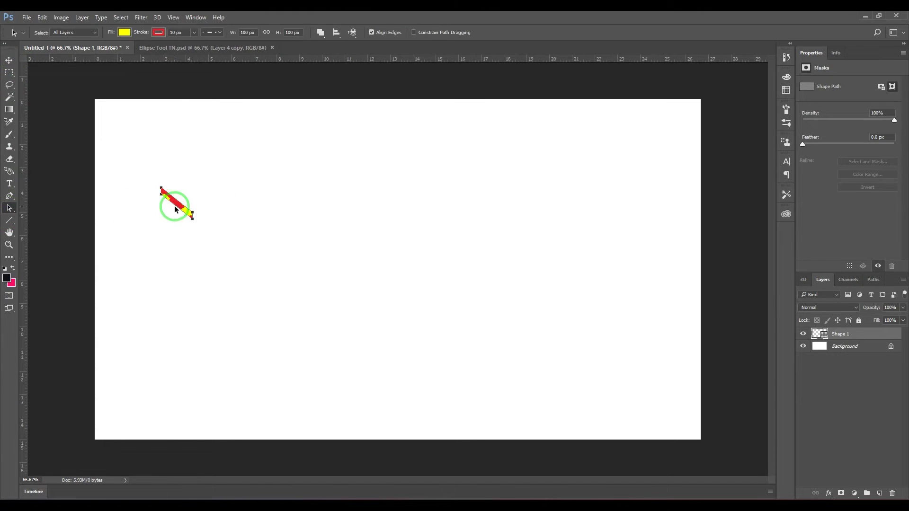
key(Delete)
Draw a trial yellow rounded rectangle, then select and delete it.
drag(10, 221, 53, 228)
drag(224, 156, 437, 290)
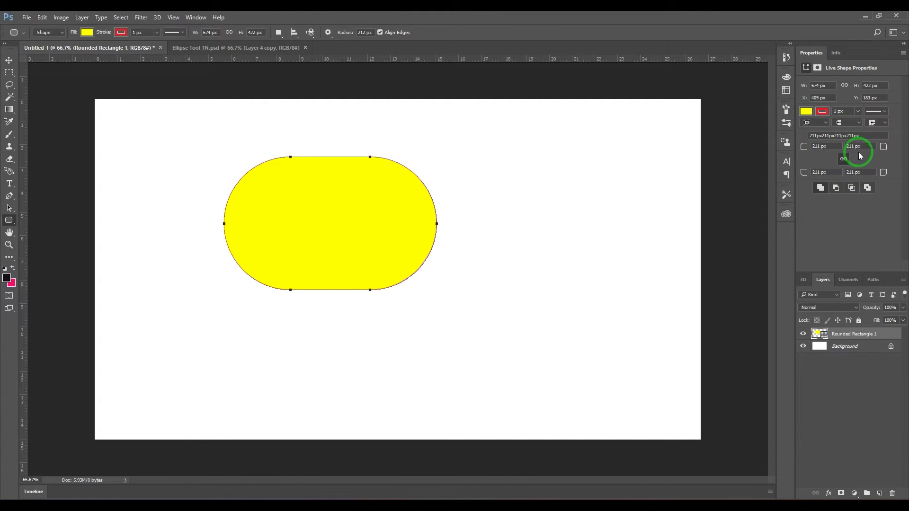
click(9, 208)
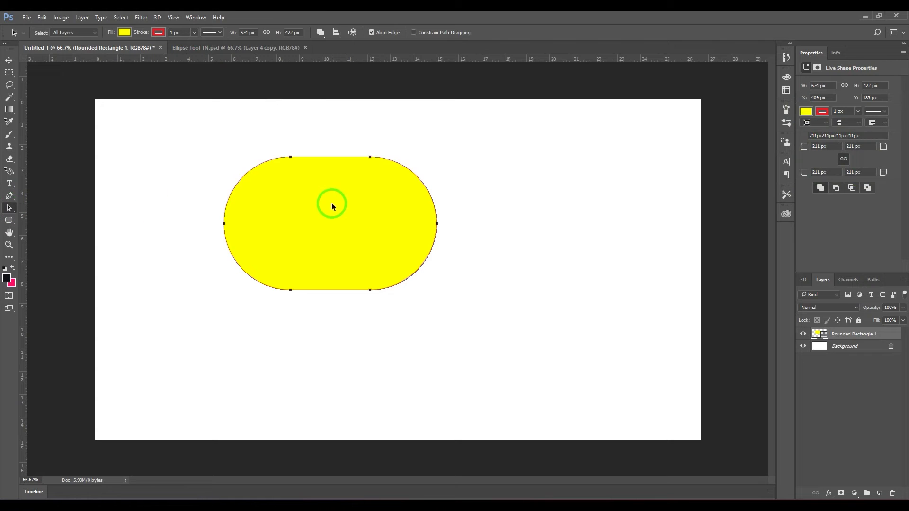
key(Delete)
Draw a long yellow diagonal line from lower left to upper right with the Line Tool.
click(10, 220)
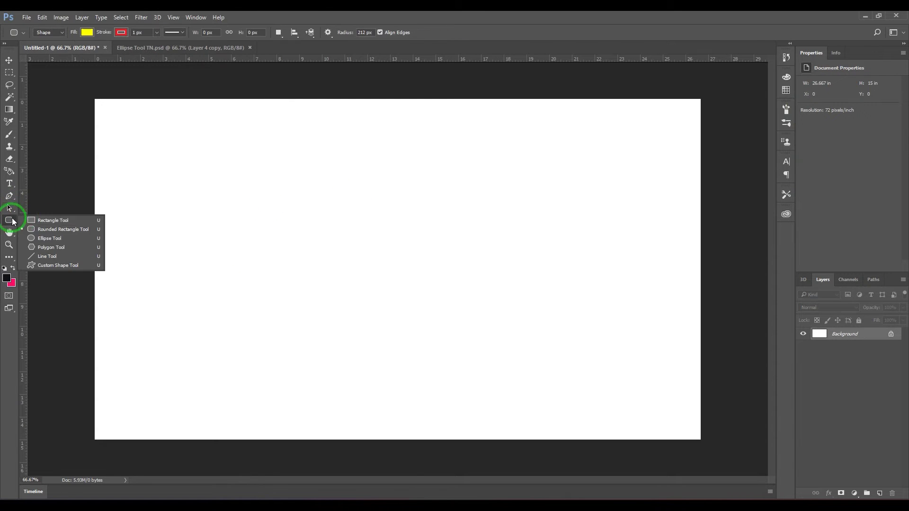
click(97, 256)
drag(172, 338, 538, 181)
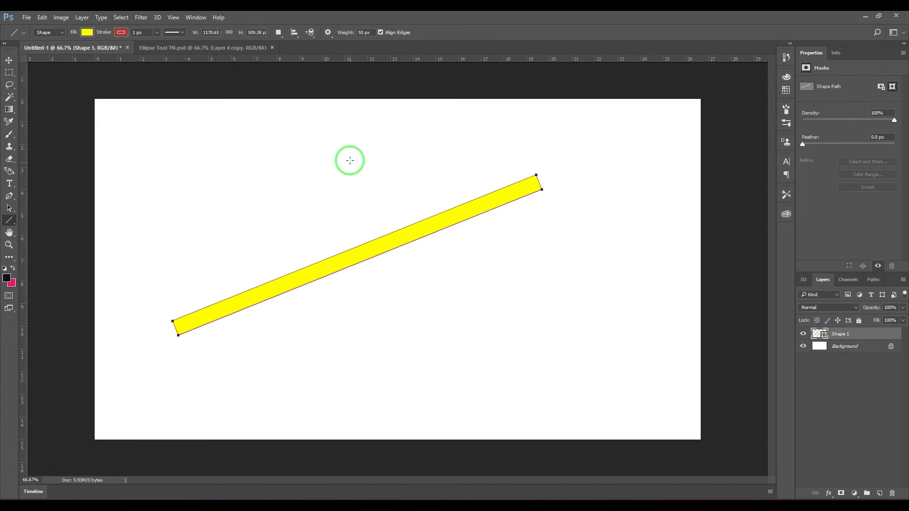
click(280, 32)
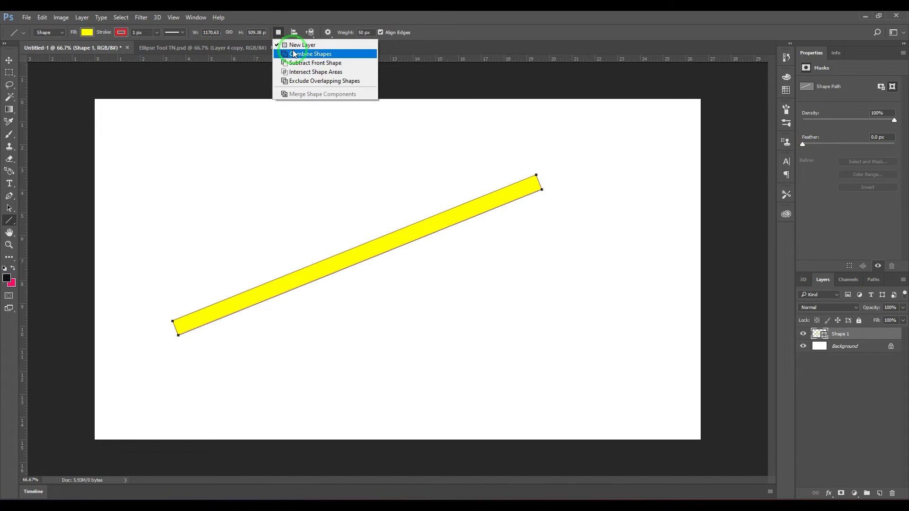
Combine a second crossing line into the shape, then subtract four bars from it.
click(308, 53)
drag(342, 152, 521, 382)
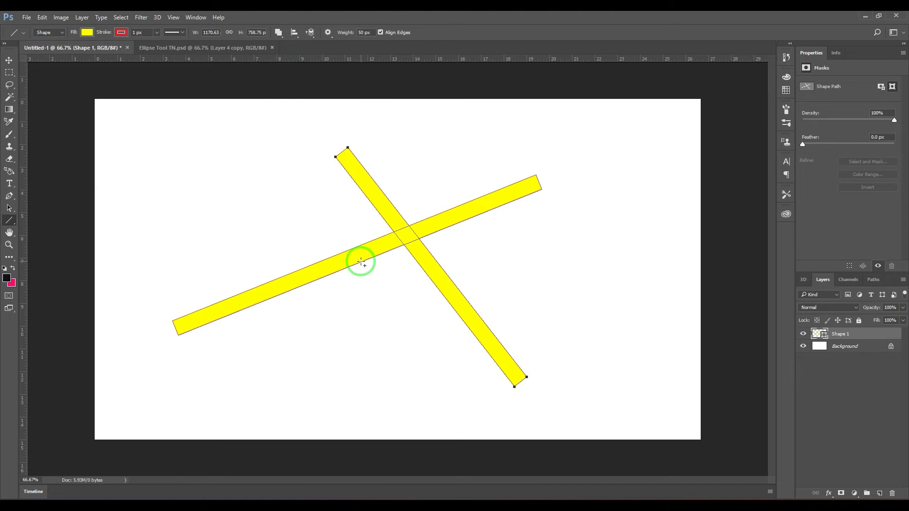
click(281, 32)
click(312, 63)
drag(426, 166, 367, 333)
drag(296, 204, 316, 379)
drag(471, 136, 486, 270)
drag(215, 227, 280, 406)
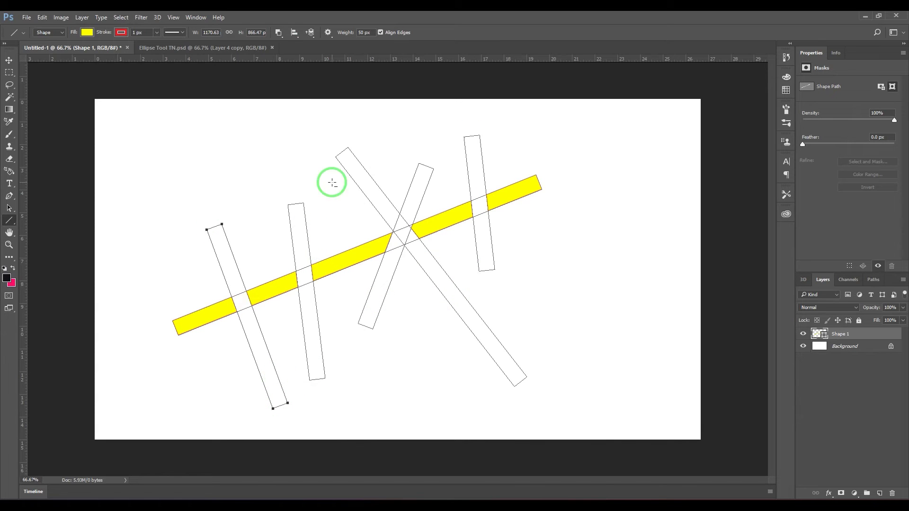
Draw two bars with Intersect Shape Areas, then marquee-select all paths and delete them.
click(278, 32)
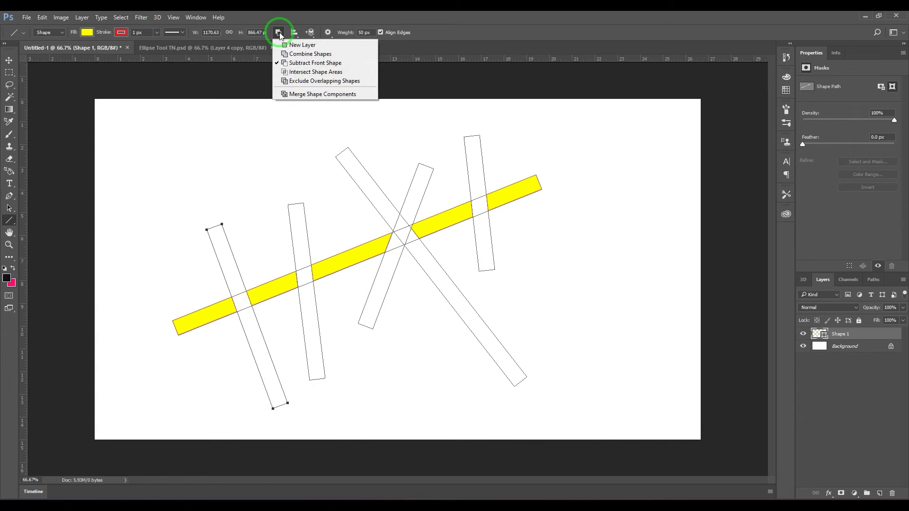
click(307, 73)
drag(385, 130, 333, 426)
drag(186, 271, 468, 348)
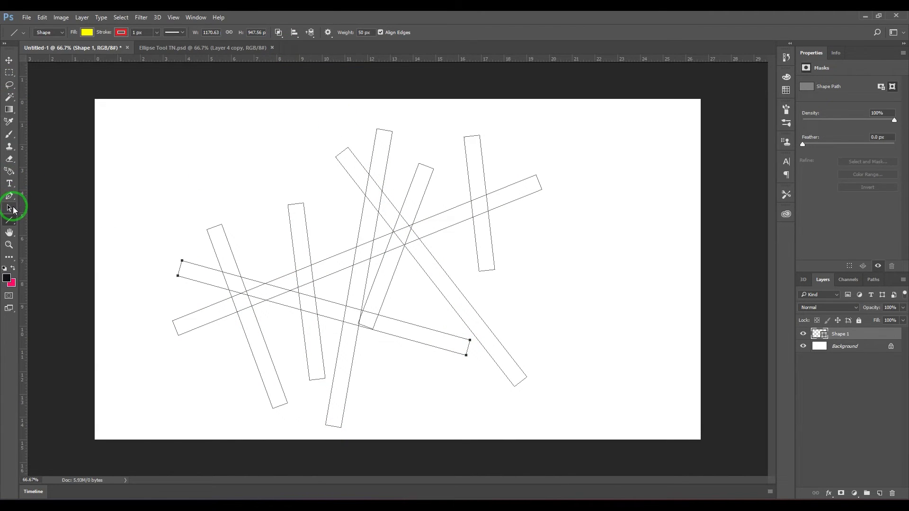
click(9, 209)
drag(173, 142, 521, 337)
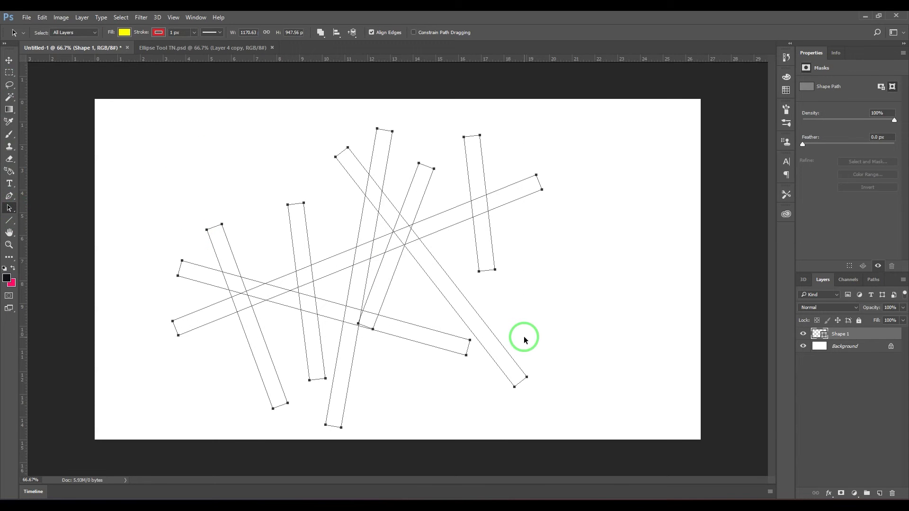
key(Delete)
Draw seven vertical yellow bars of varying heights from left to right on a new Shape 1 layer.
click(9, 220)
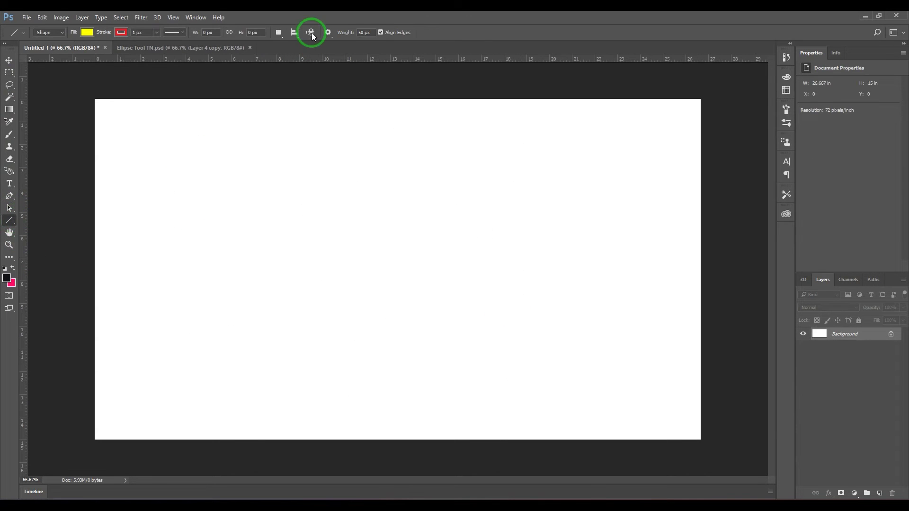
click(278, 33)
click(278, 33)
click(278, 33)
click(283, 18)
drag(176, 135, 171, 414)
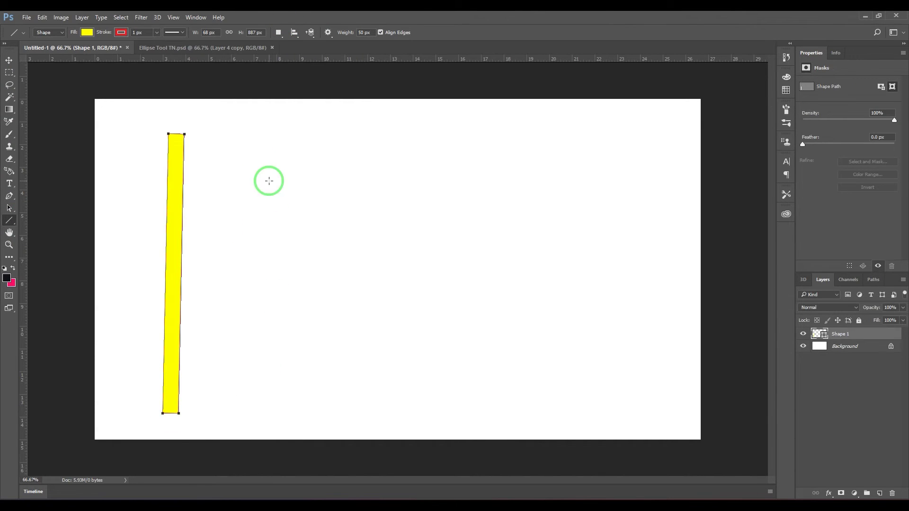
drag(243, 124, 243, 321)
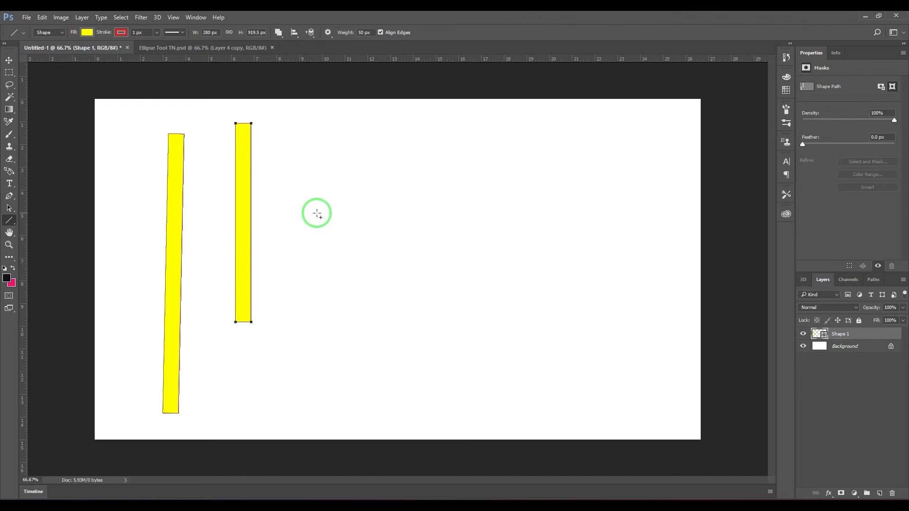
drag(310, 161, 310, 407)
drag(396, 119, 425, 368)
drag(507, 175, 508, 400)
drag(584, 136, 583, 398)
drag(645, 117, 691, 383)
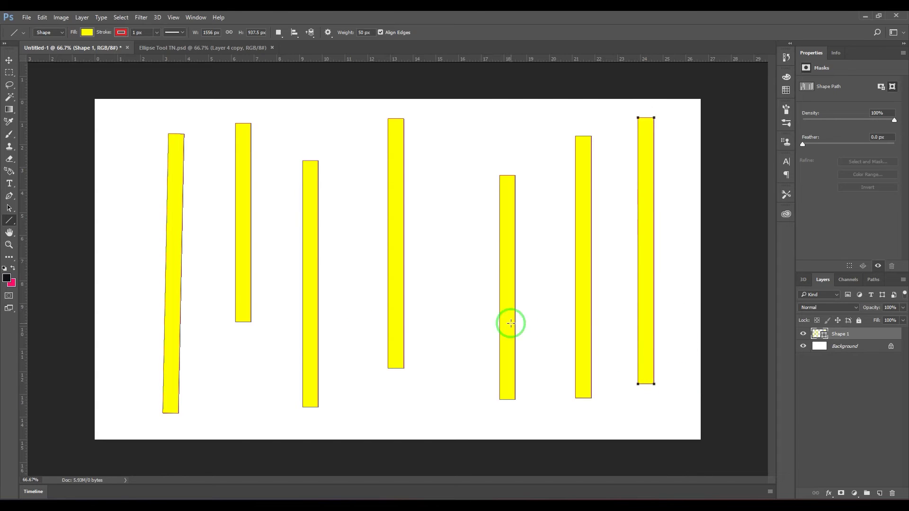
click(13, 211)
Select all seven yellow bars, align their top edges and distribute them evenly across.
drag(100, 105, 749, 250)
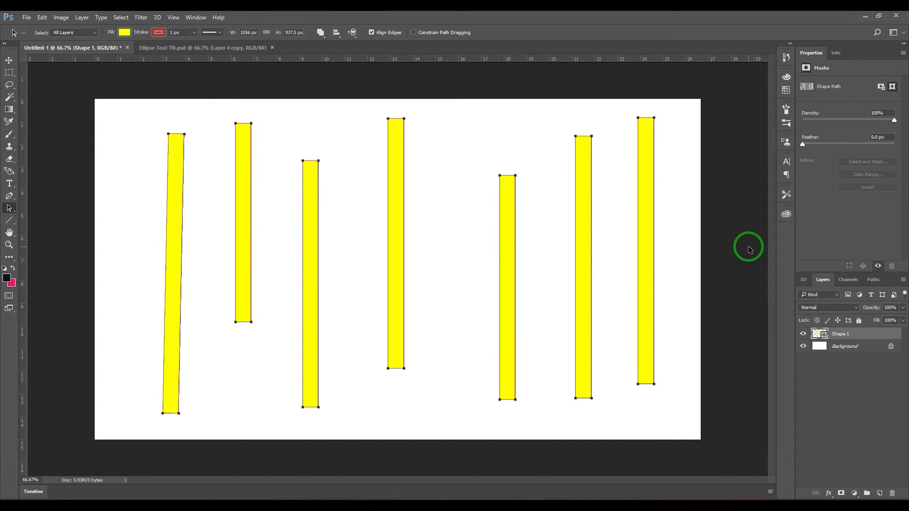
click(337, 33)
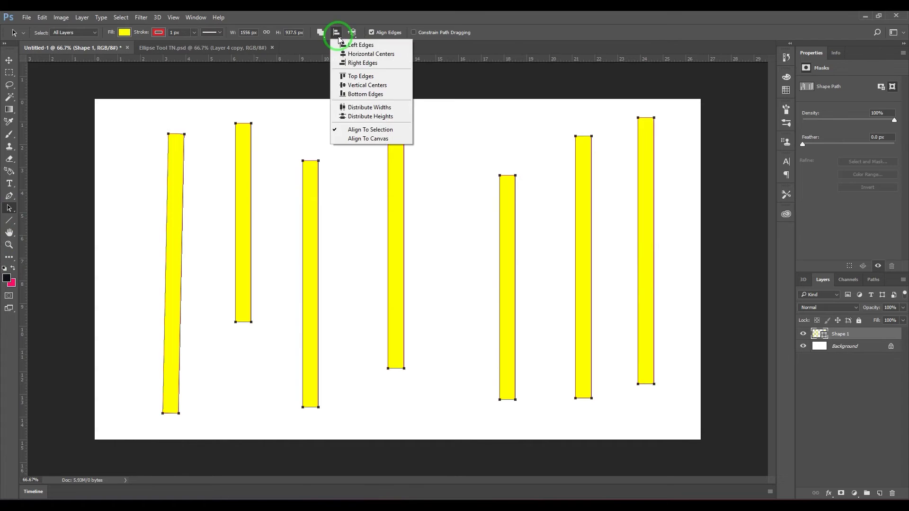
click(360, 77)
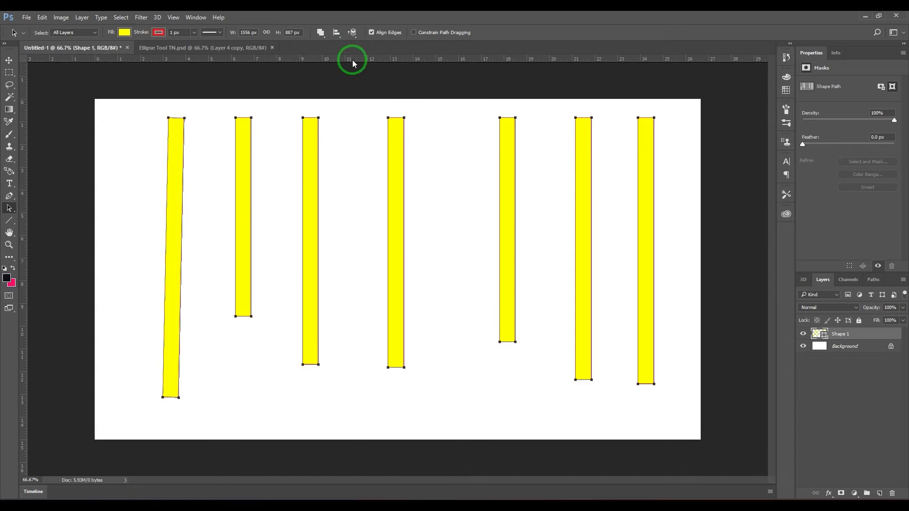
click(336, 32)
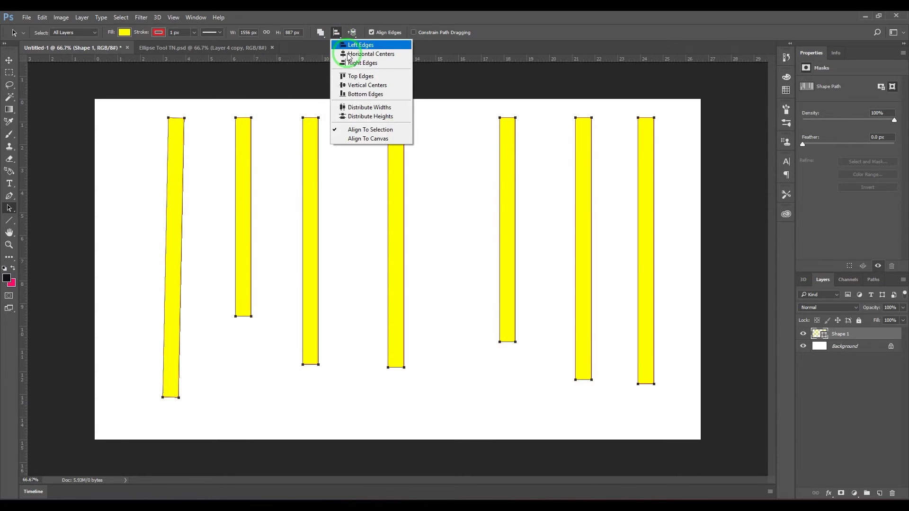
click(381, 108)
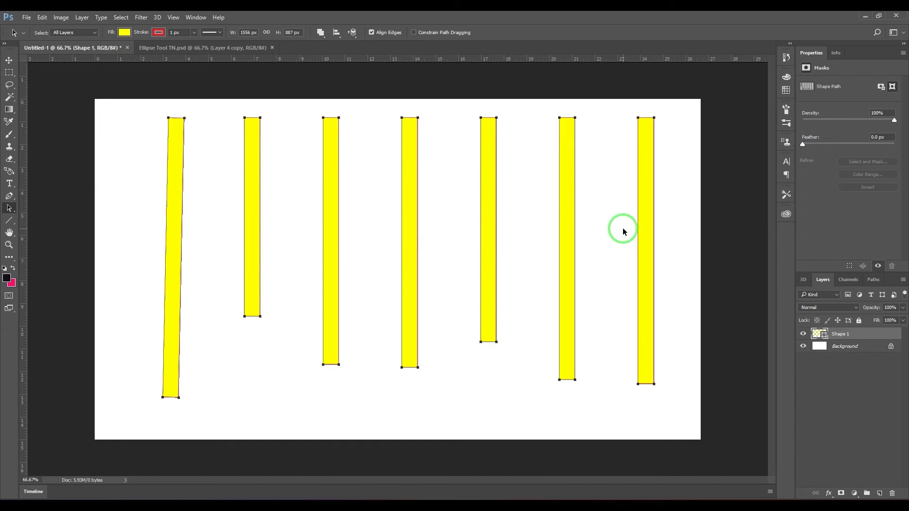
Align the bar tops flush with the canvas top, then restore Align To Selection.
click(337, 33)
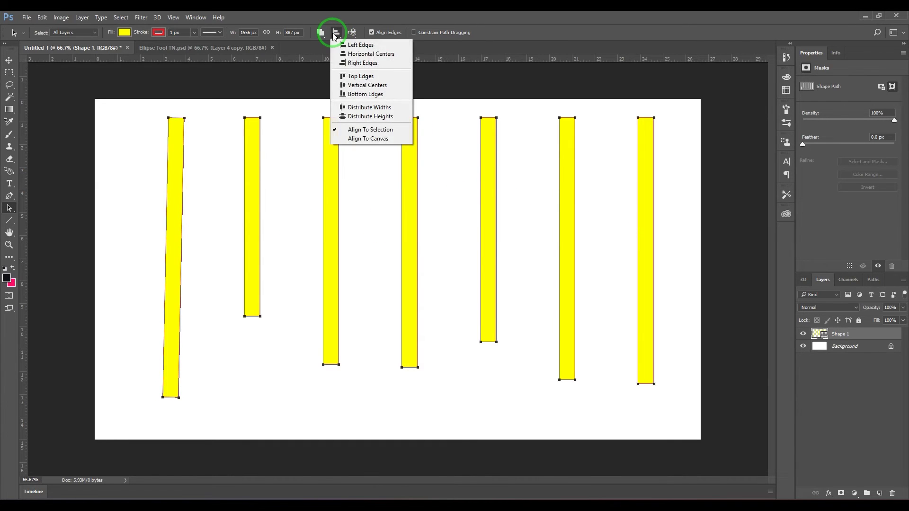
click(369, 137)
click(337, 32)
click(348, 75)
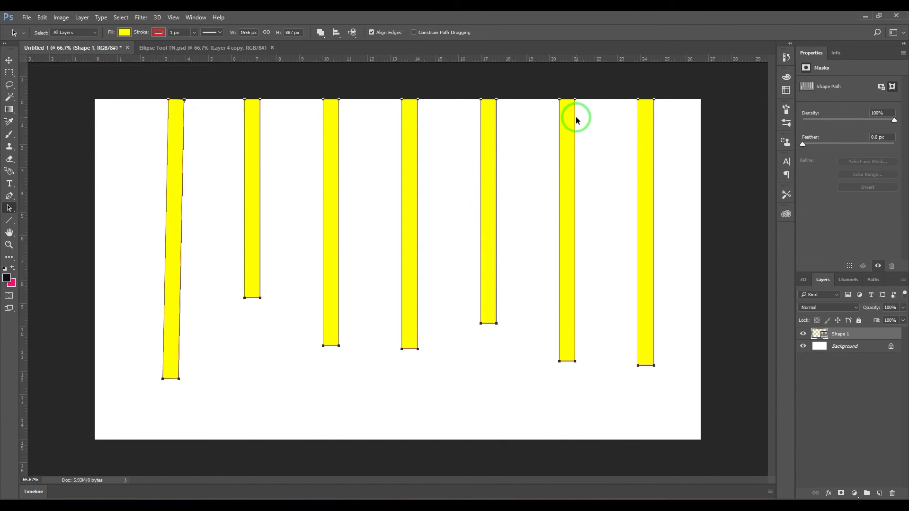
click(336, 33)
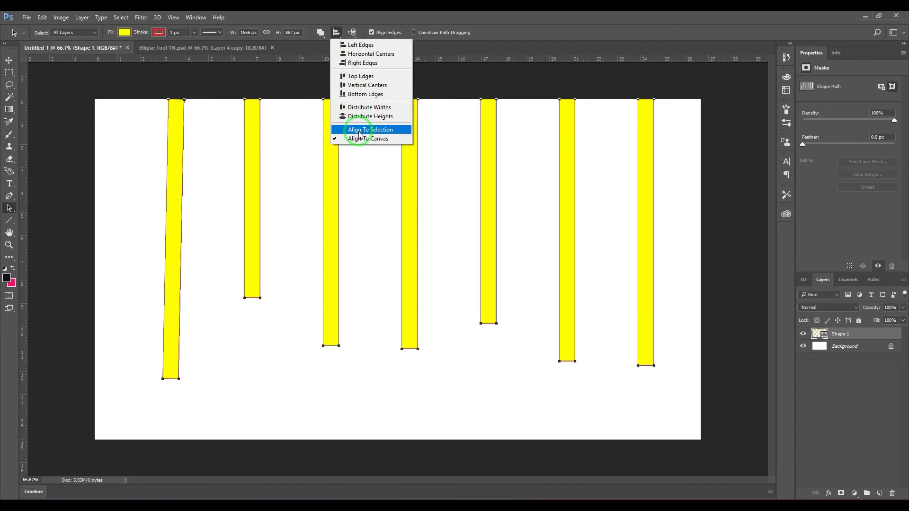
click(361, 134)
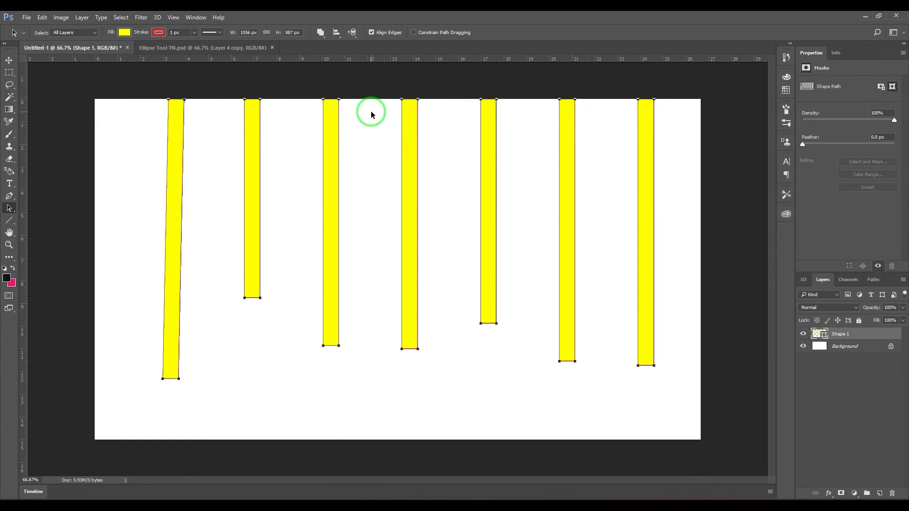
Move the third bar onto the second, convert it to a path, and set Subtract Front Shape.
click(367, 95)
click(328, 209)
drag(329, 209, 243, 233)
click(432, 193)
click(325, 34)
click(353, 63)
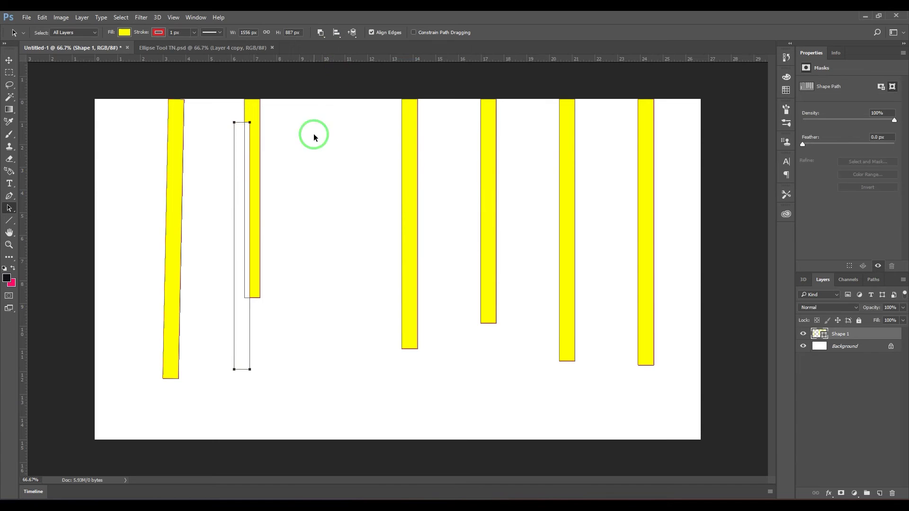
Try Send Backward and Bring Forward on the subtracting shape, nudging it over the second bar.
click(353, 33)
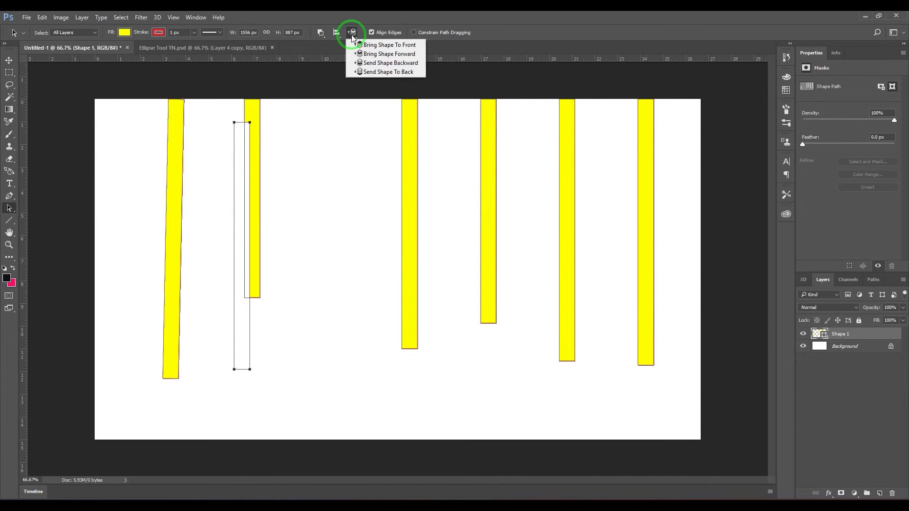
click(392, 63)
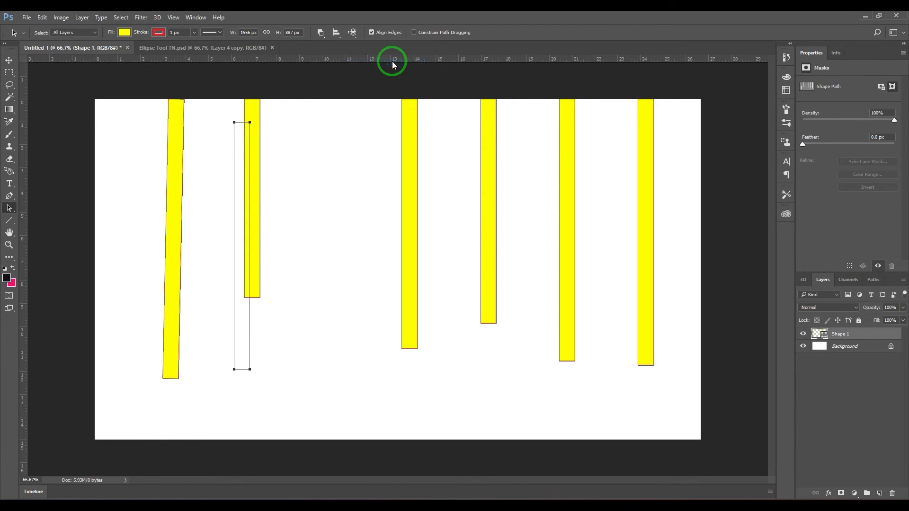
click(352, 34)
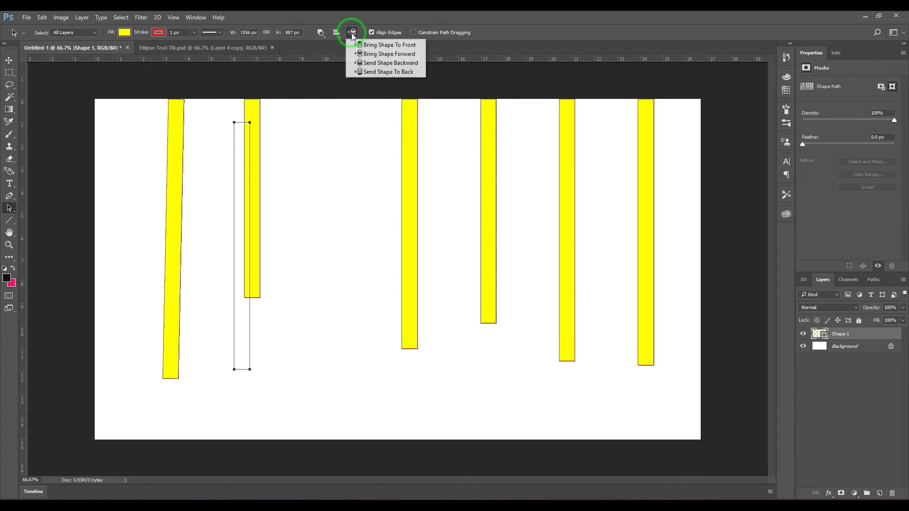
click(386, 63)
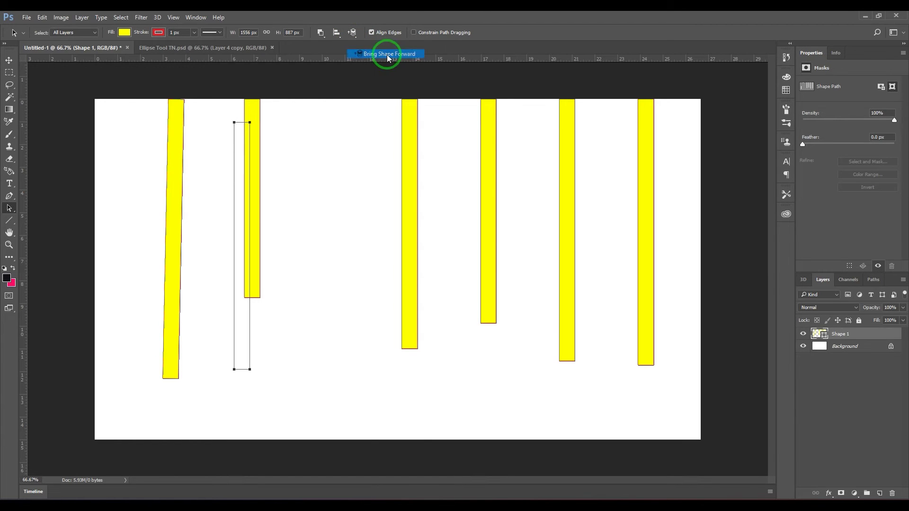
drag(245, 312, 255, 333)
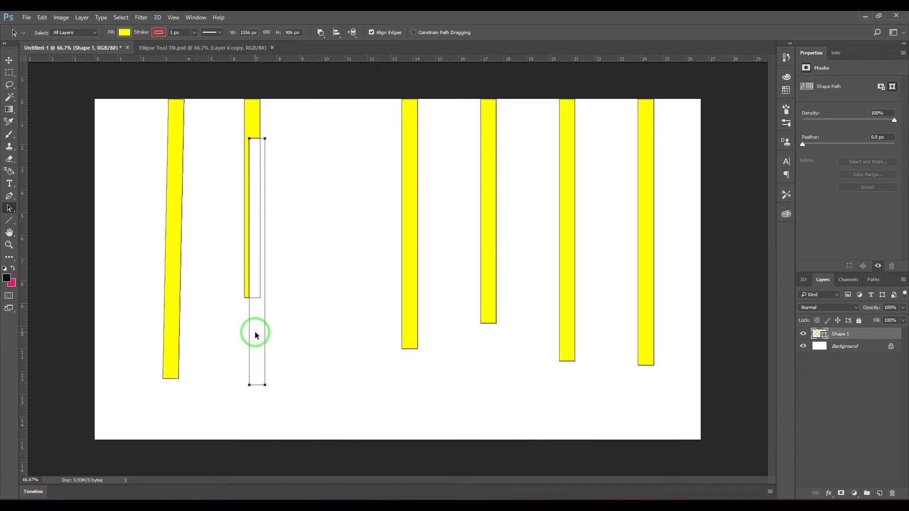
click(351, 33)
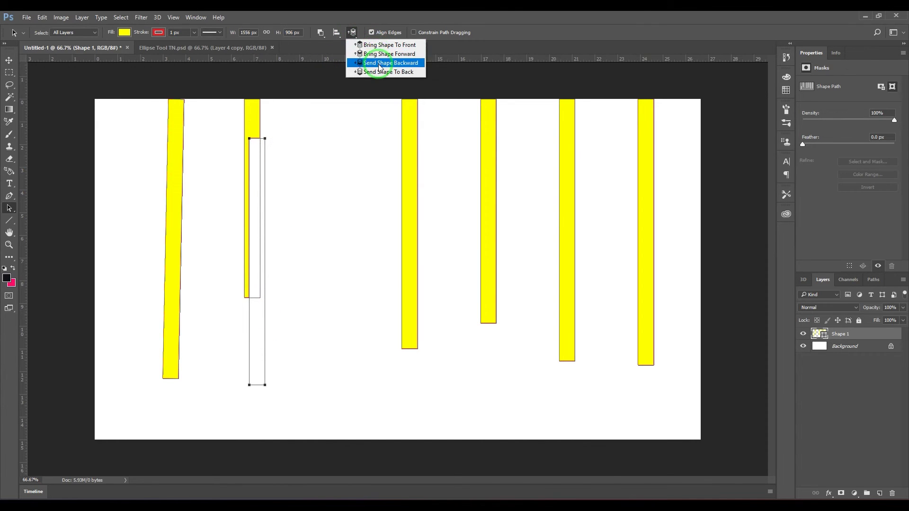
click(385, 62)
click(351, 33)
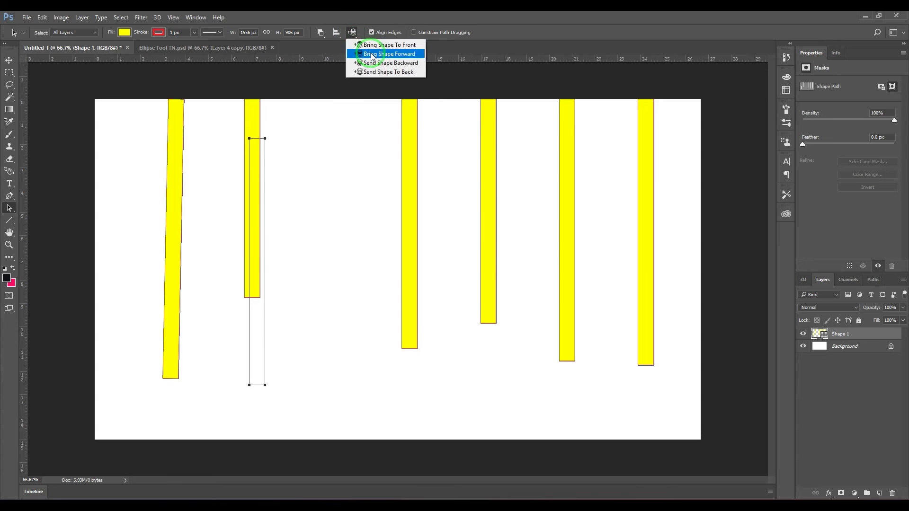
click(389, 53)
mouse_move(249, 325)
mouse_down()
mouse_move(242, 325)
mouse_move(246, 340)
mouse_up()
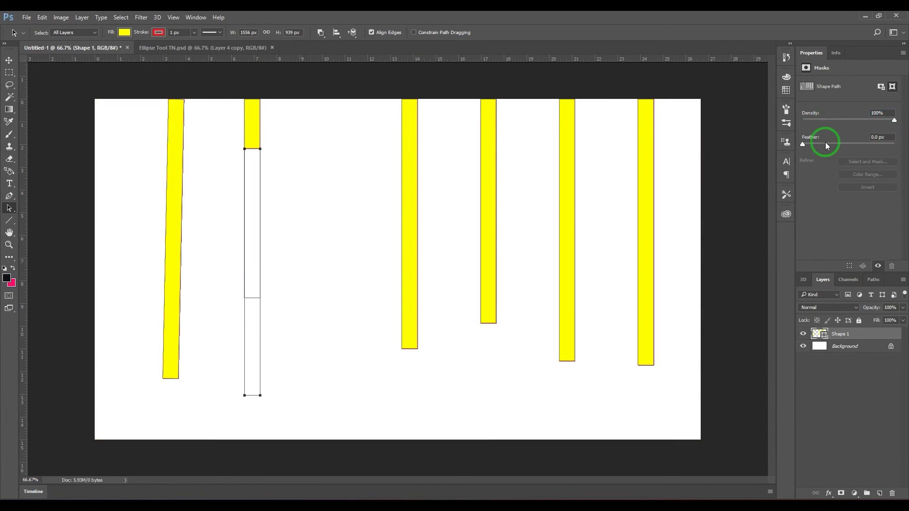
Feather the bars by 8.3 px, then select all their paths and delete them.
mouse_move(825, 142)
mouse_down()
mouse_move(844, 146)
mouse_move(824, 143)
mouse_move(834, 142)
mouse_up()
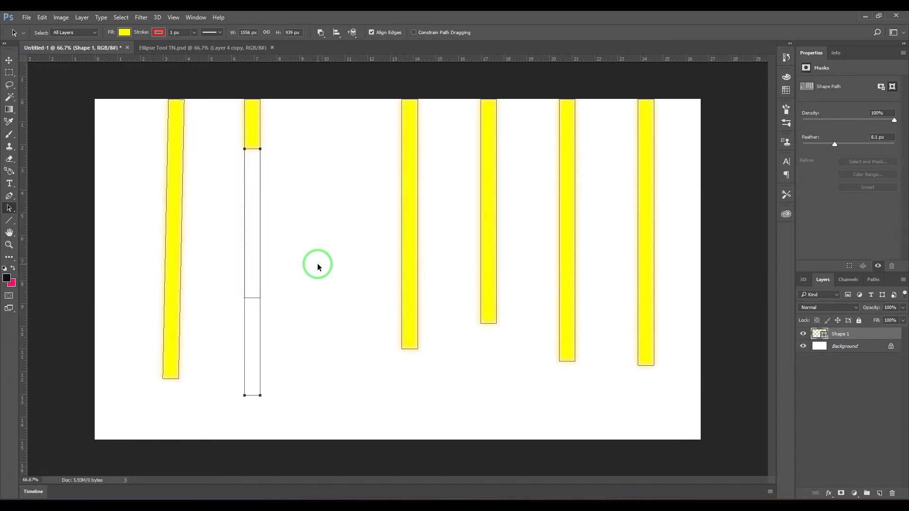
drag(116, 148, 688, 331)
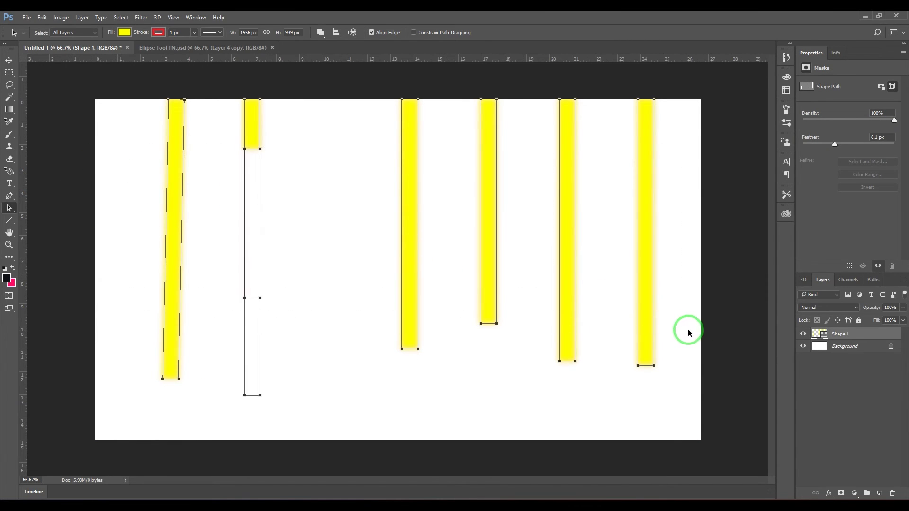
key(Delete)
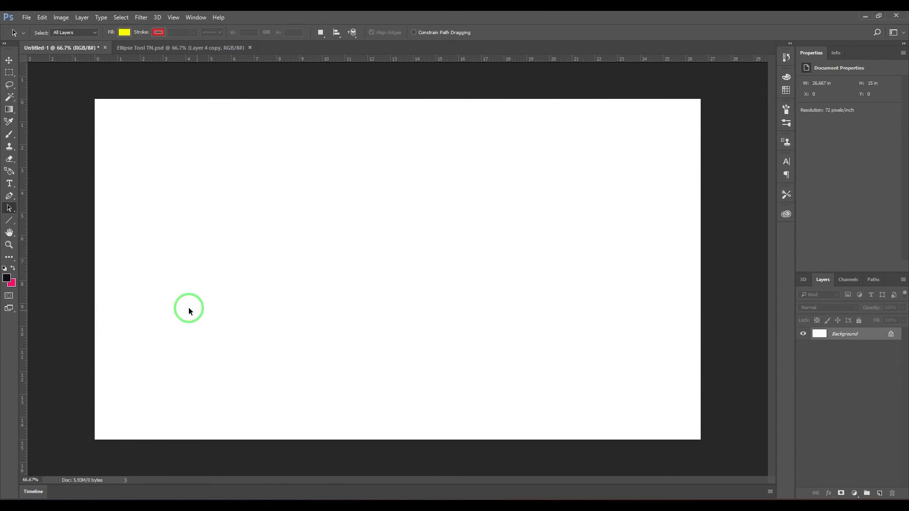
click(9, 220)
click(327, 33)
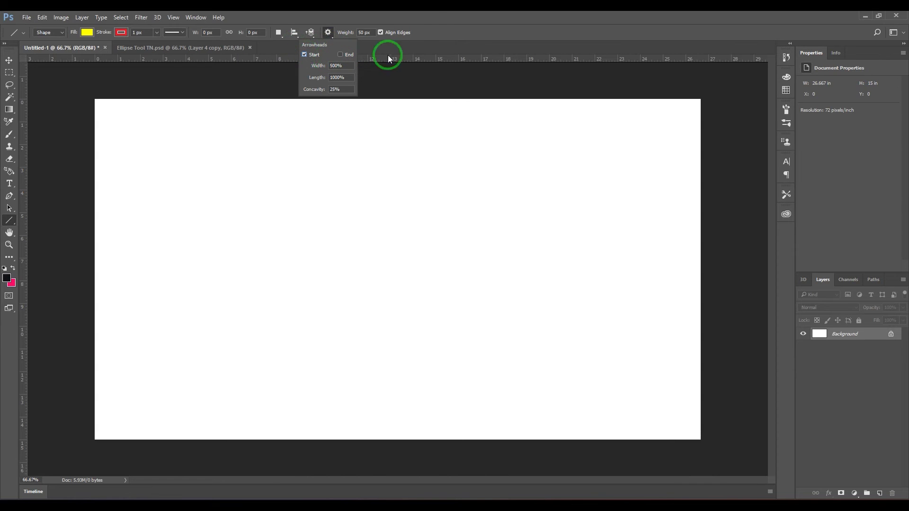
drag(193, 141, 544, 143)
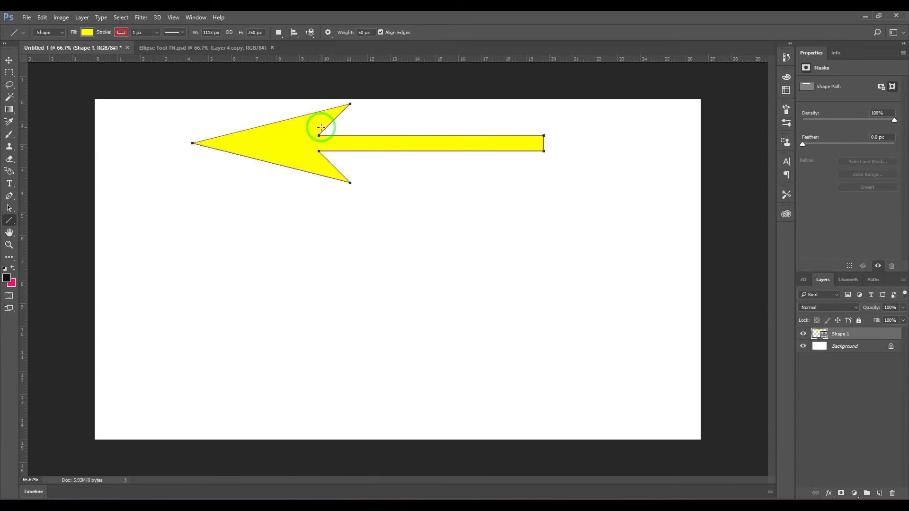
drag(552, 233, 211, 237)
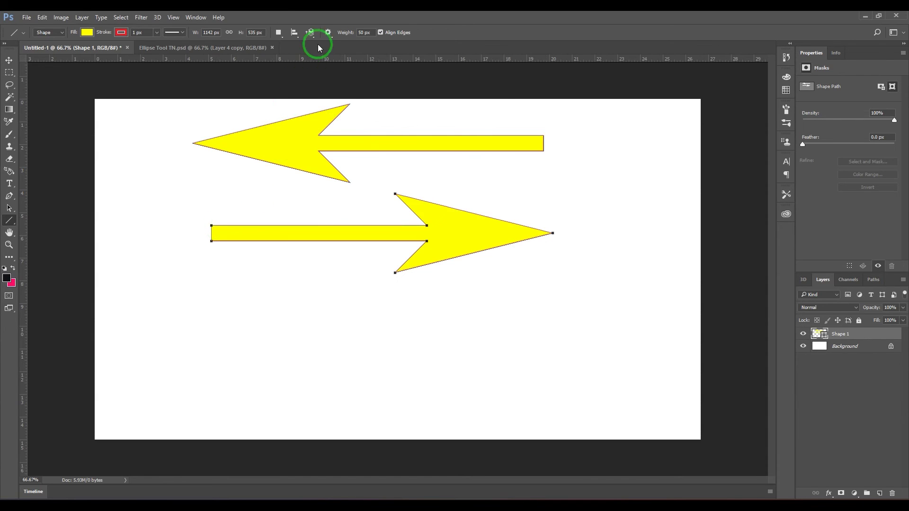
click(328, 33)
click(339, 55)
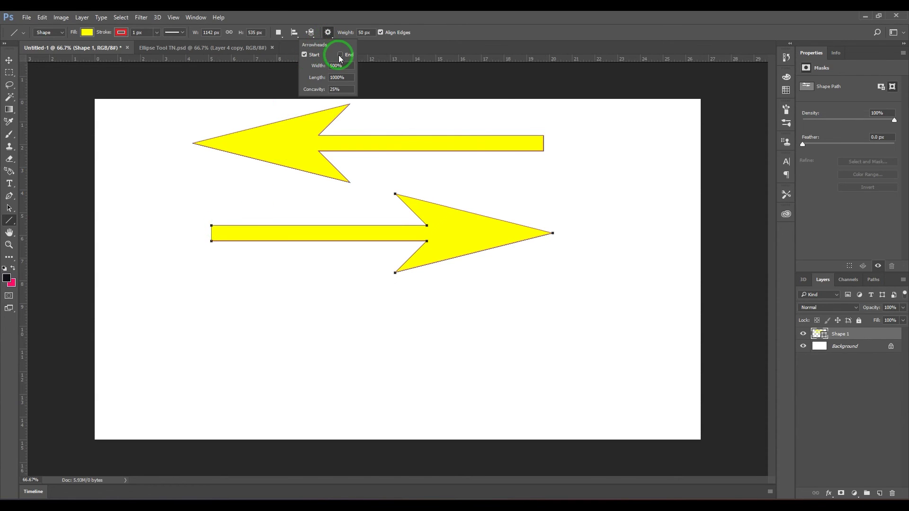
drag(524, 319, 160, 323)
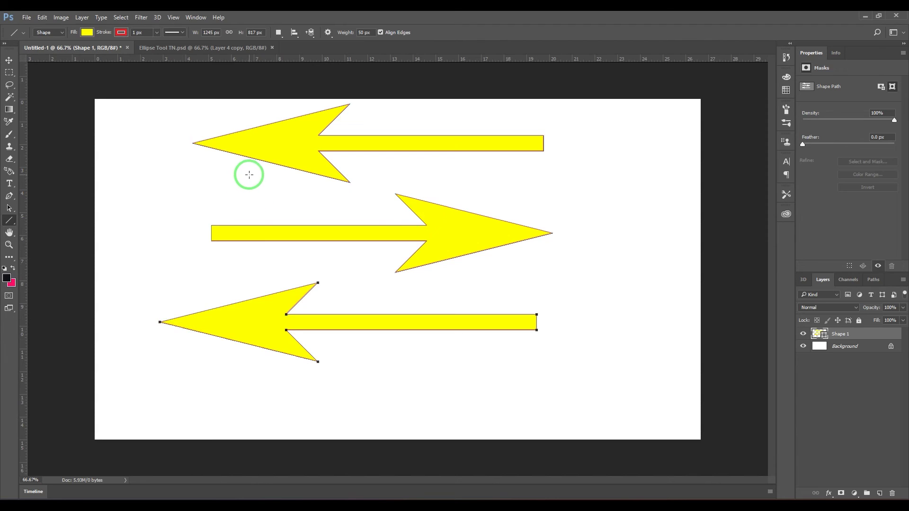
key(ctrl+alt+z)
key(ctrl+alt+z)
key(ctrl+alt+z)
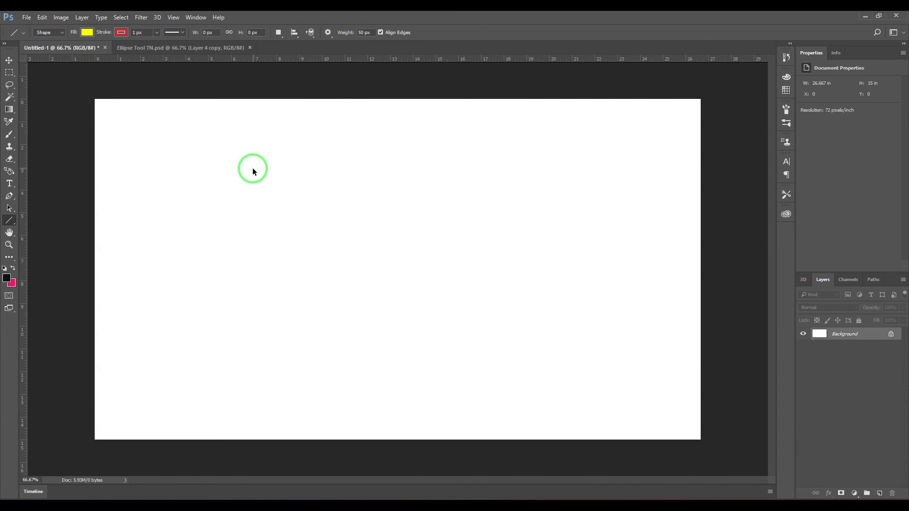
Enable Start and End arrowheads at 500% width, 1000% length and 25% concavity.
click(329, 33)
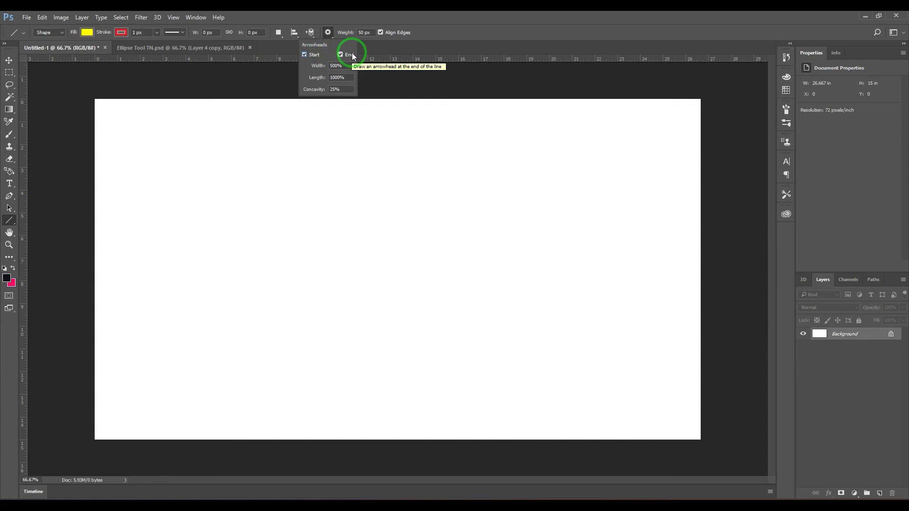
click(346, 67)
click(348, 77)
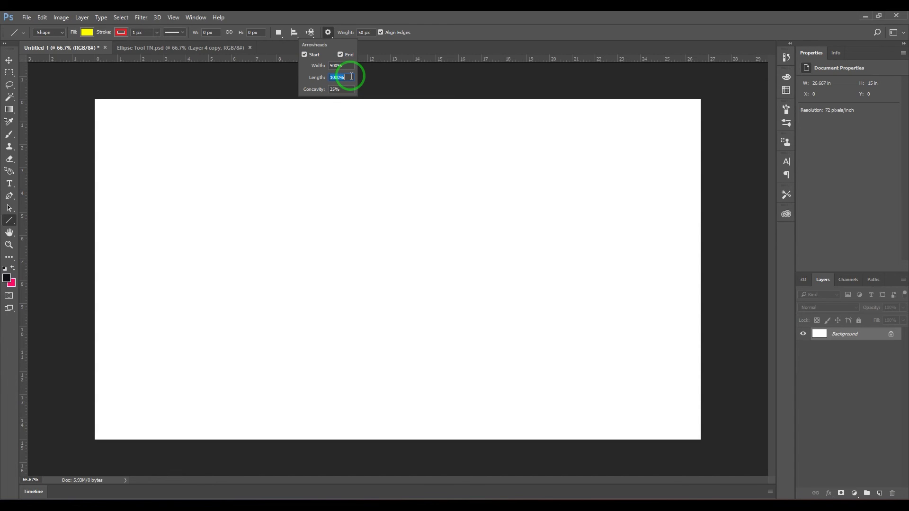
click(424, 18)
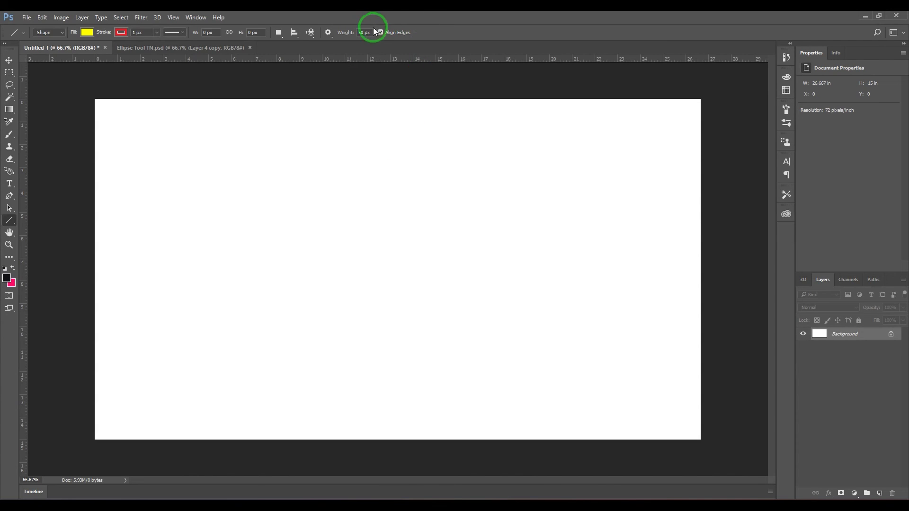
click(328, 34)
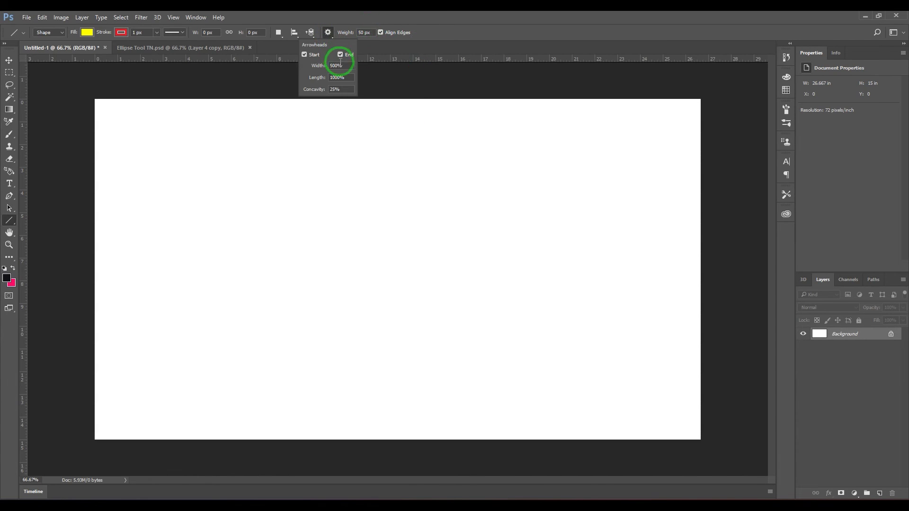